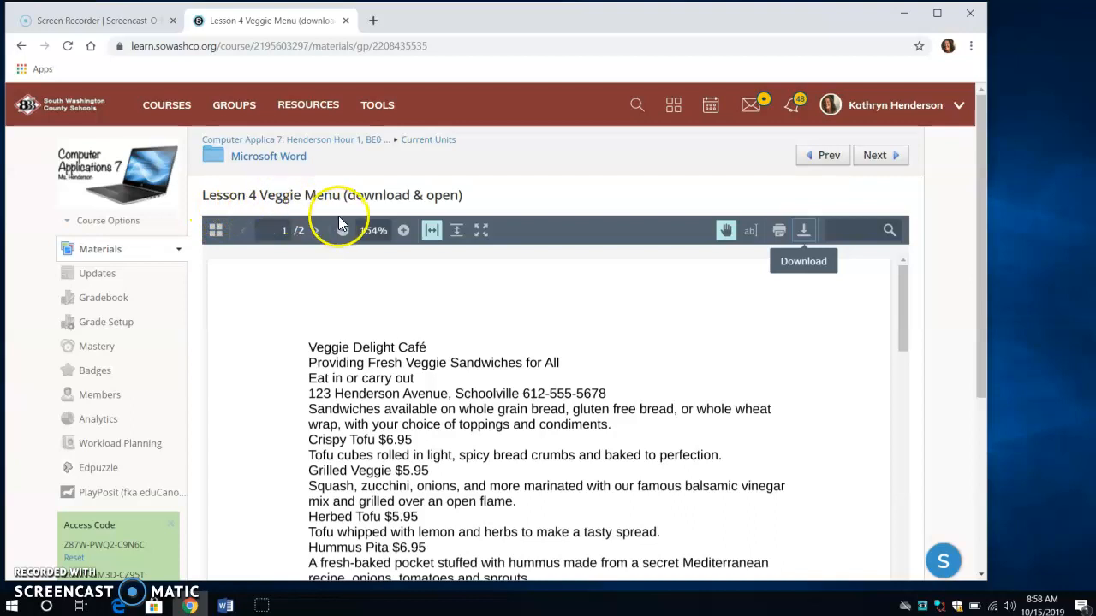
# - Download the Lesson 4 Veggie Menu file and open it in Word with editing enabled and the navigation pane closed
pyautogui.click(804, 231)
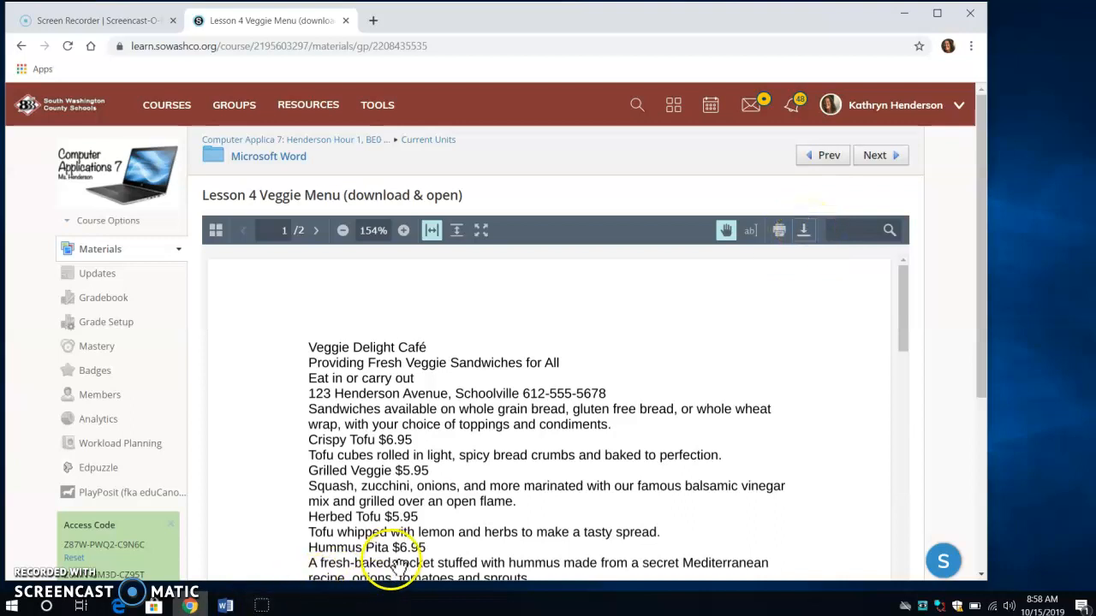
pyautogui.click(228, 607)
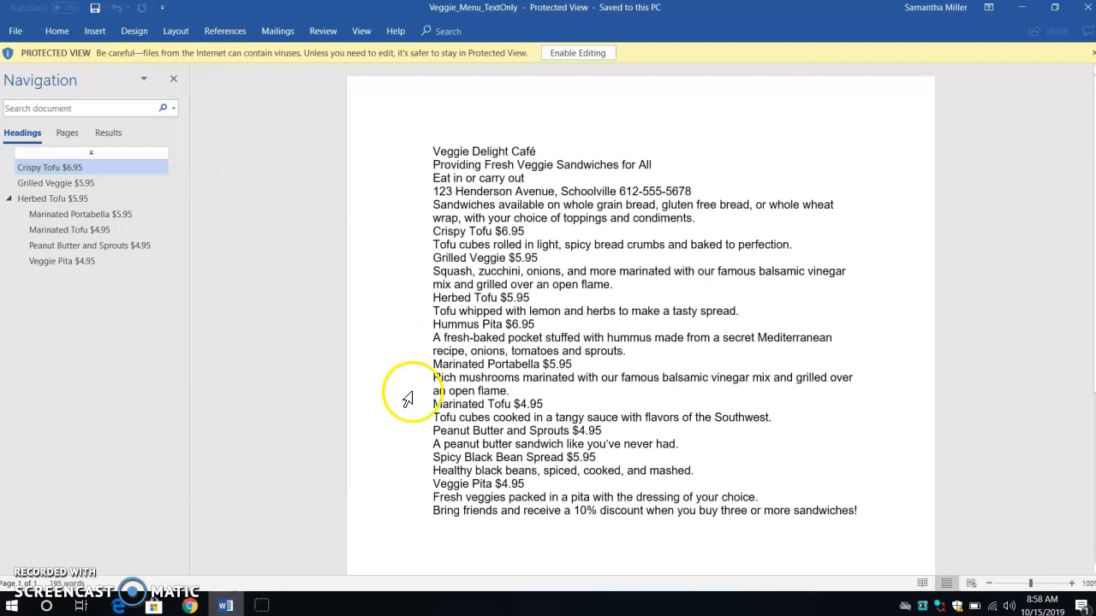
pyautogui.click(576, 53)
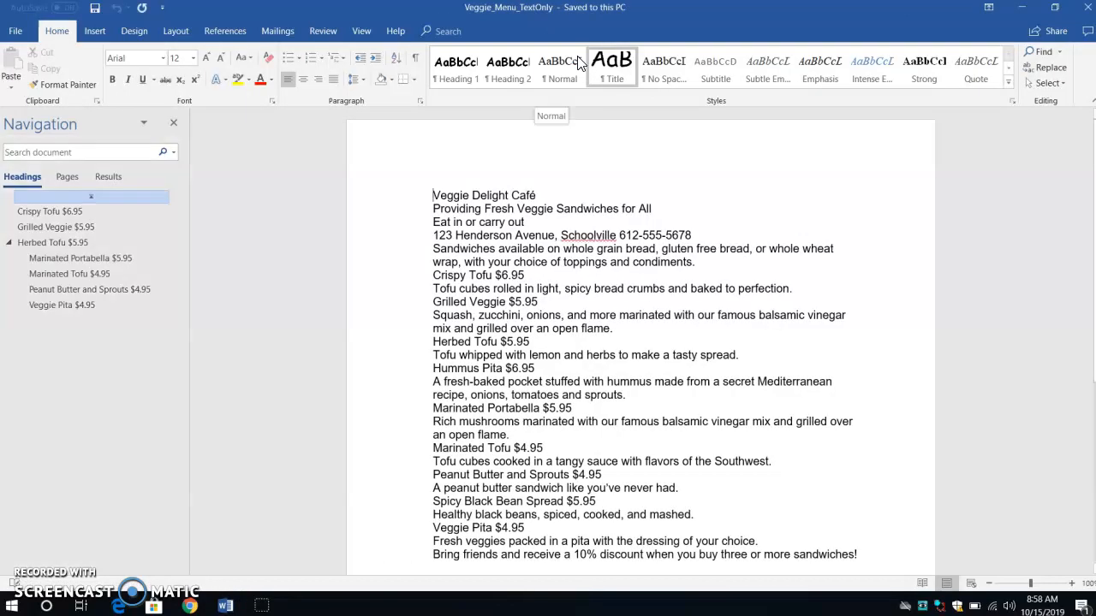
pyautogui.click(174, 124)
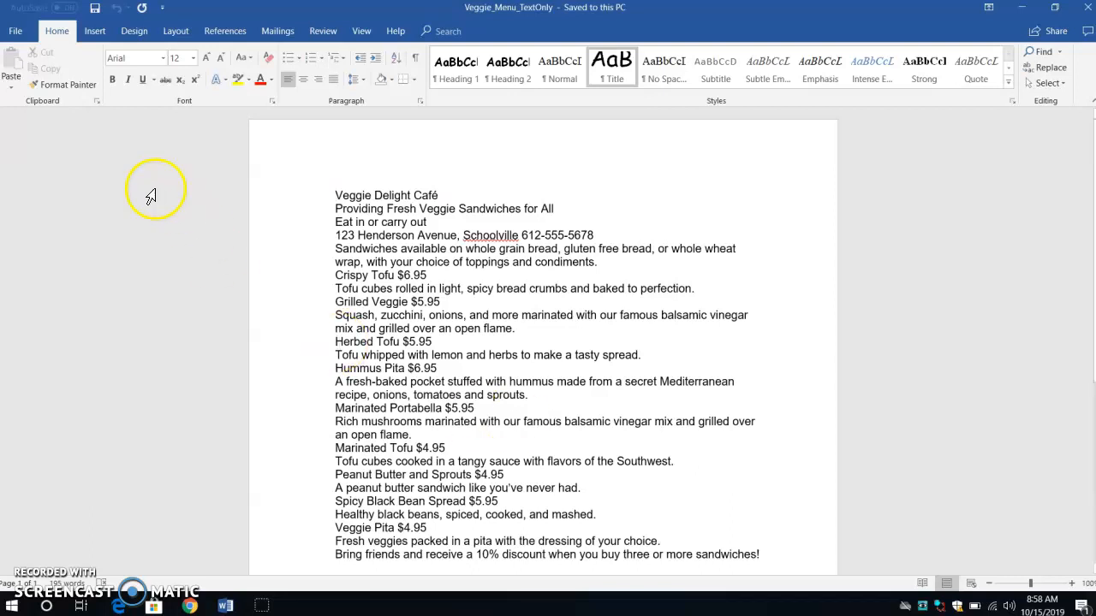
# - Try to save the document as Veggie_Menu in the smiller3 folder, then cancel the save
pyautogui.click(22, 40)
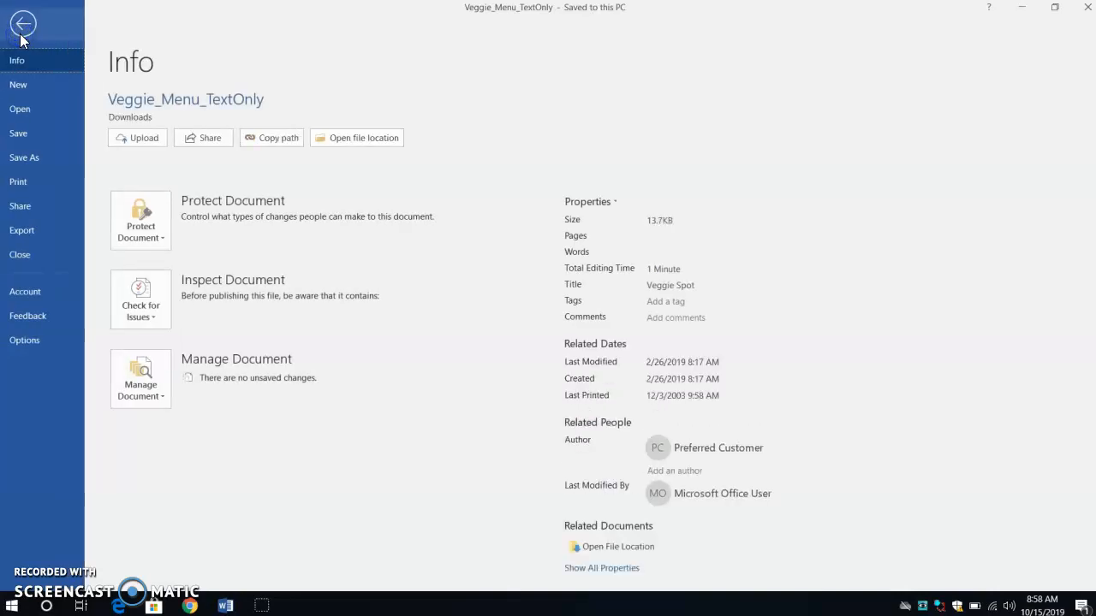
pyautogui.click(39, 161)
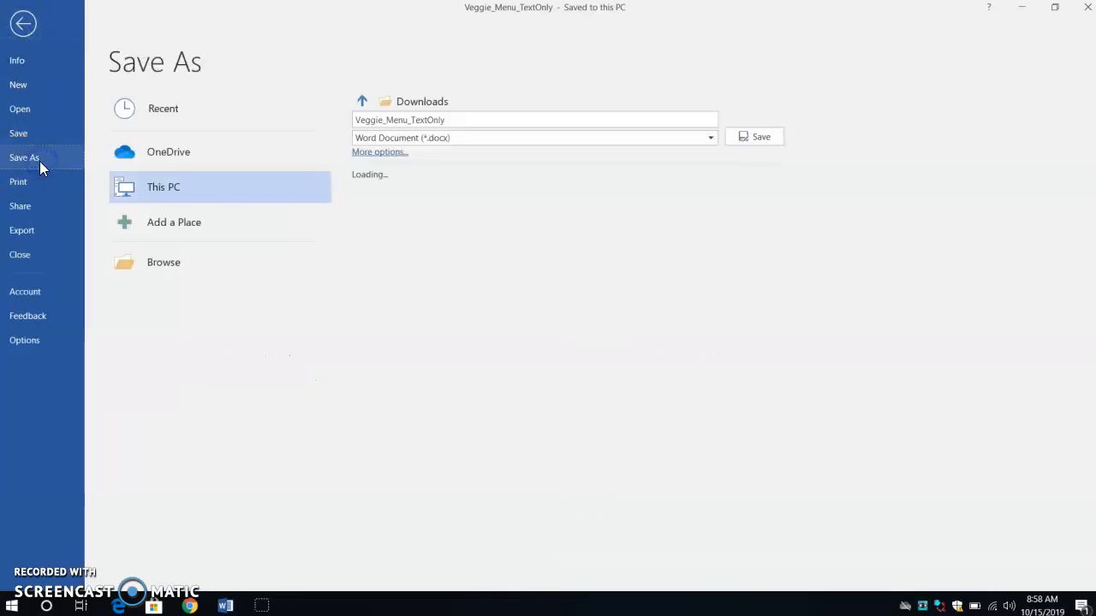
pyautogui.click(178, 280)
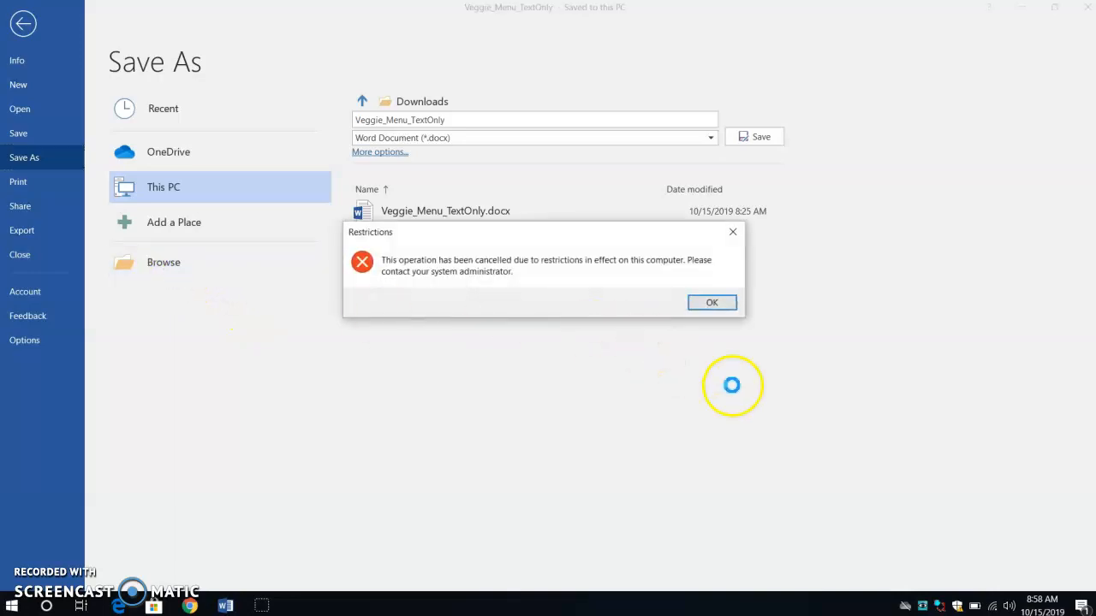
pyautogui.click(717, 304)
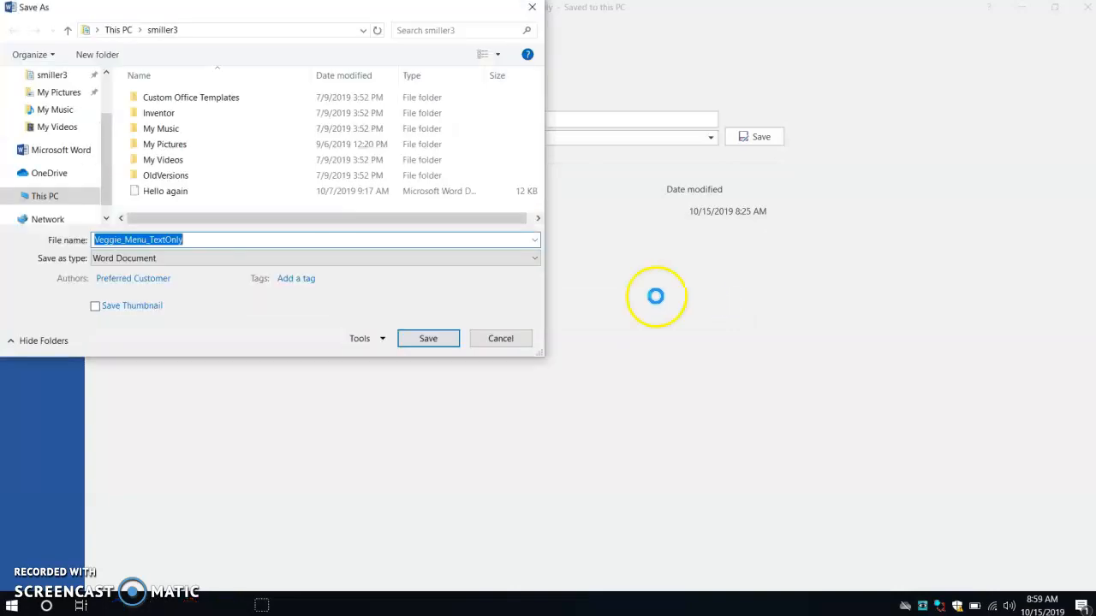
pyautogui.click(49, 77)
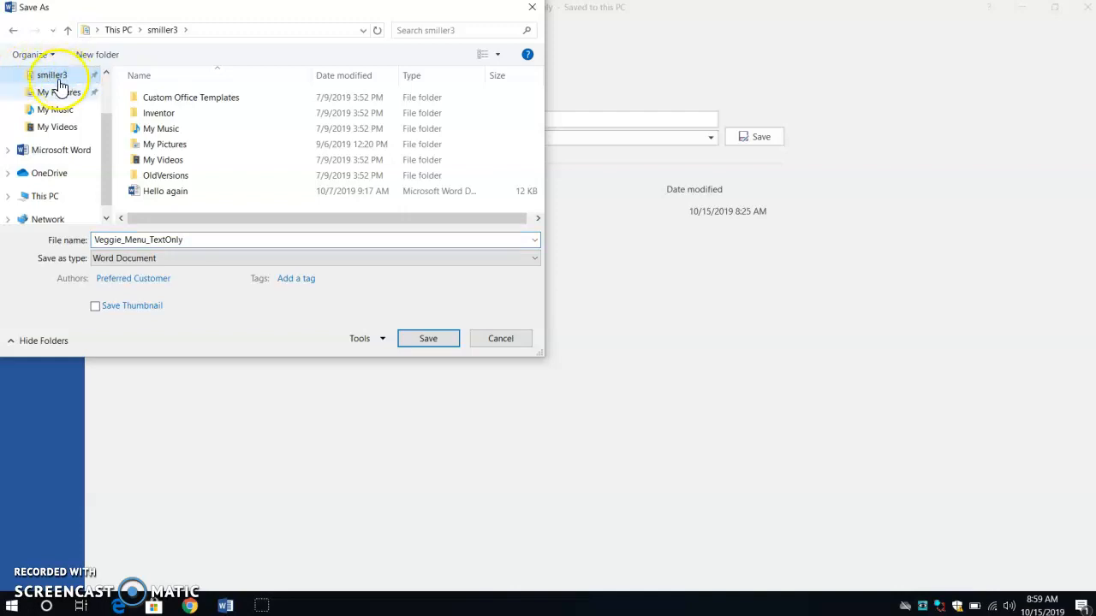
pyautogui.doubleClick(195, 239)
pyautogui.rightClick(194, 239)
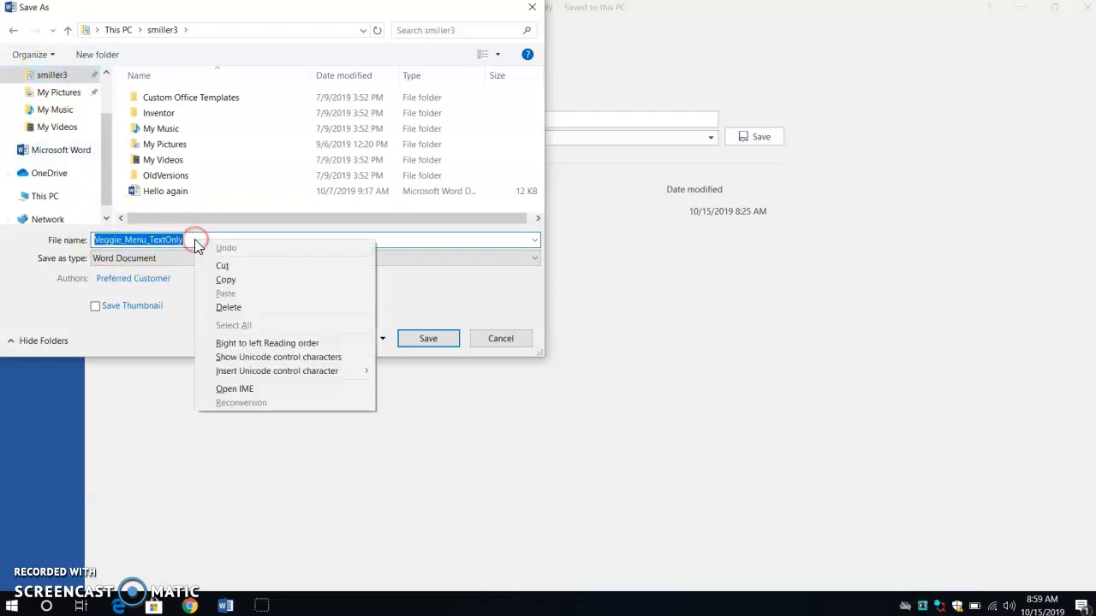
pyautogui.click(186, 240)
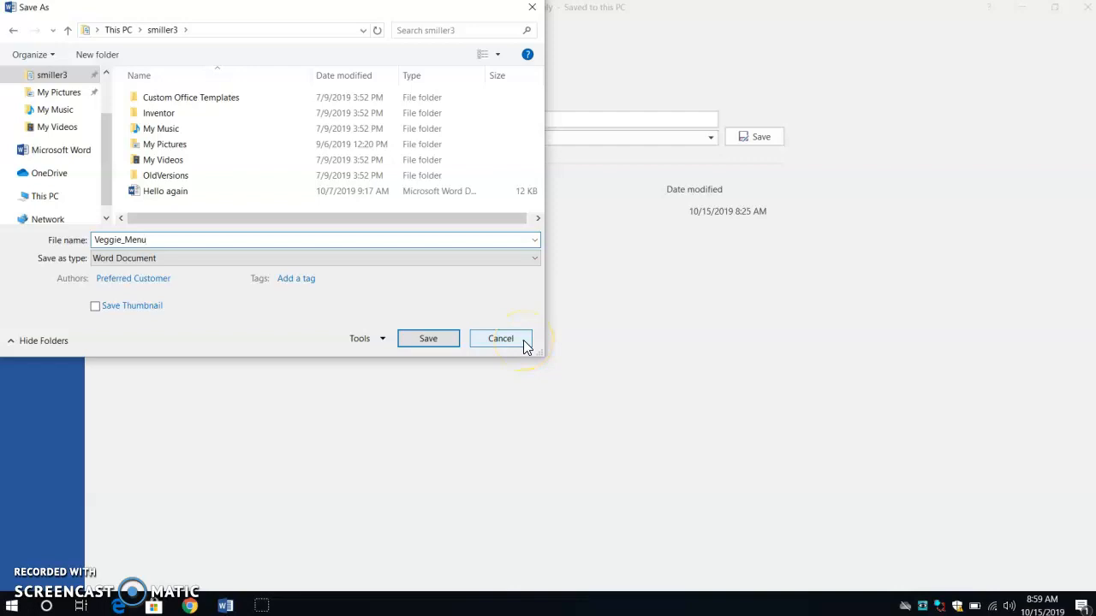
pyautogui.click(447, 340)
pyautogui.click(358, 251)
pyautogui.moveTo(358, 251); pyautogui.dragTo(512, 420)
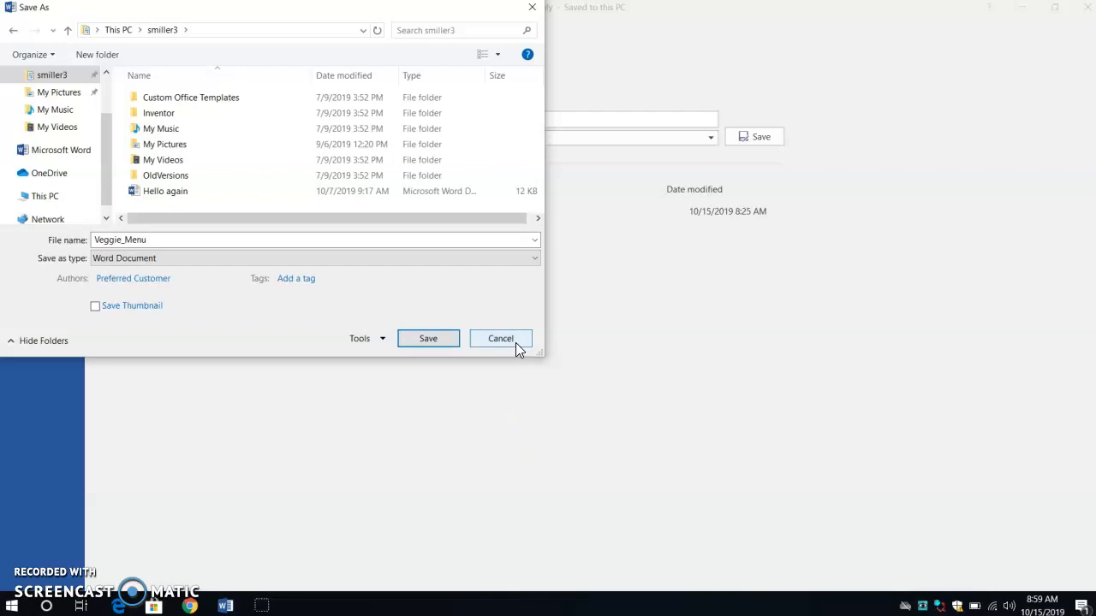
pyautogui.click(501, 339)
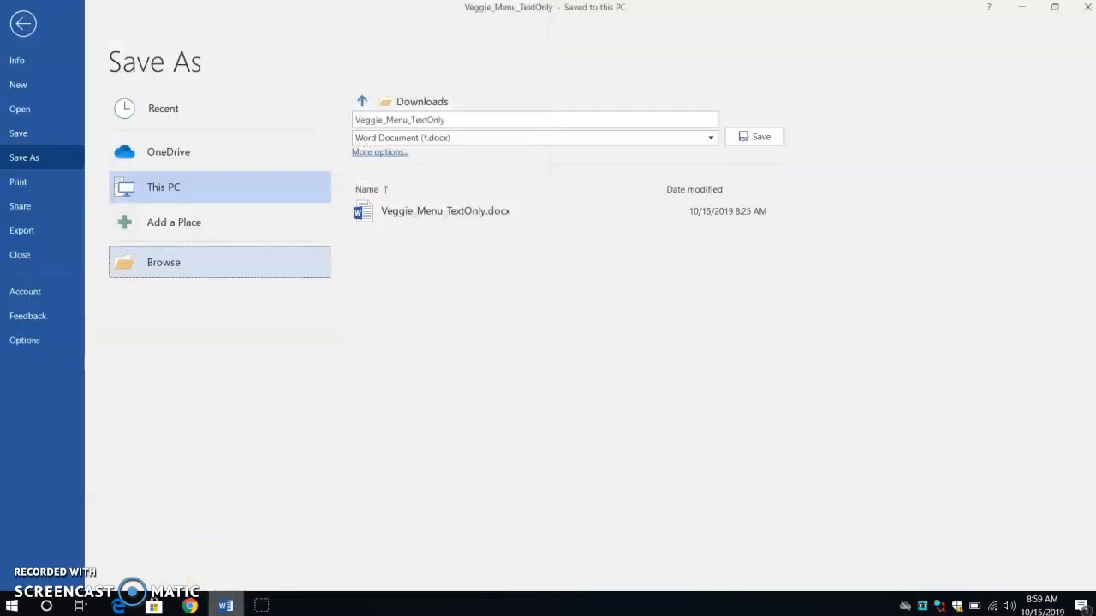
pyautogui.click(22, 24)
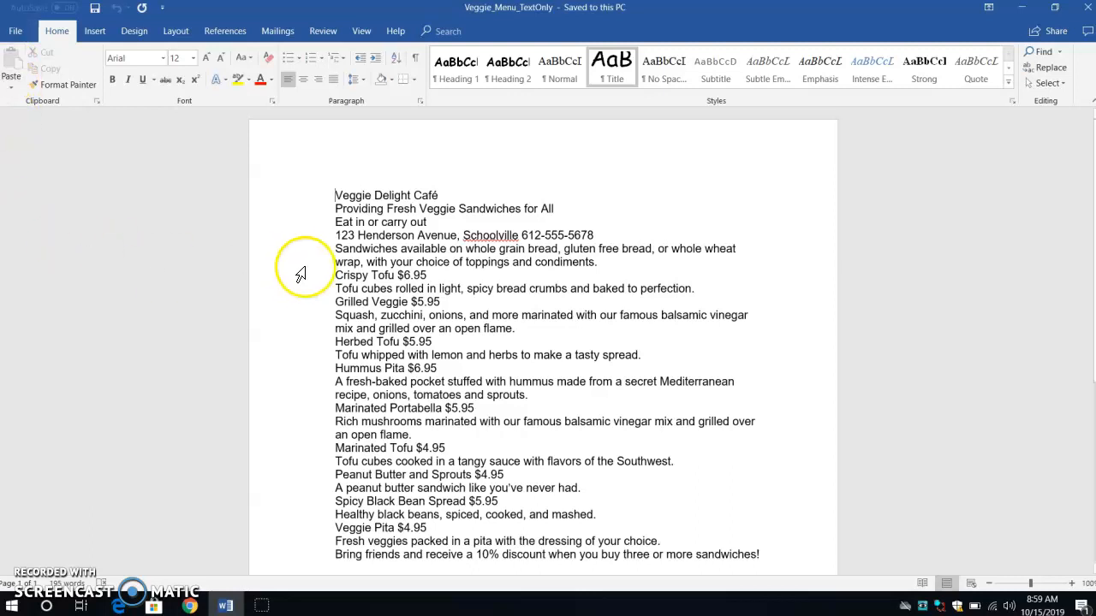
# - Insert blank lines before 'Eat in or carry out', the sandwiches introduction paragraph, and 'Crispy Tofu $6.95'
pyautogui.click(336, 222)
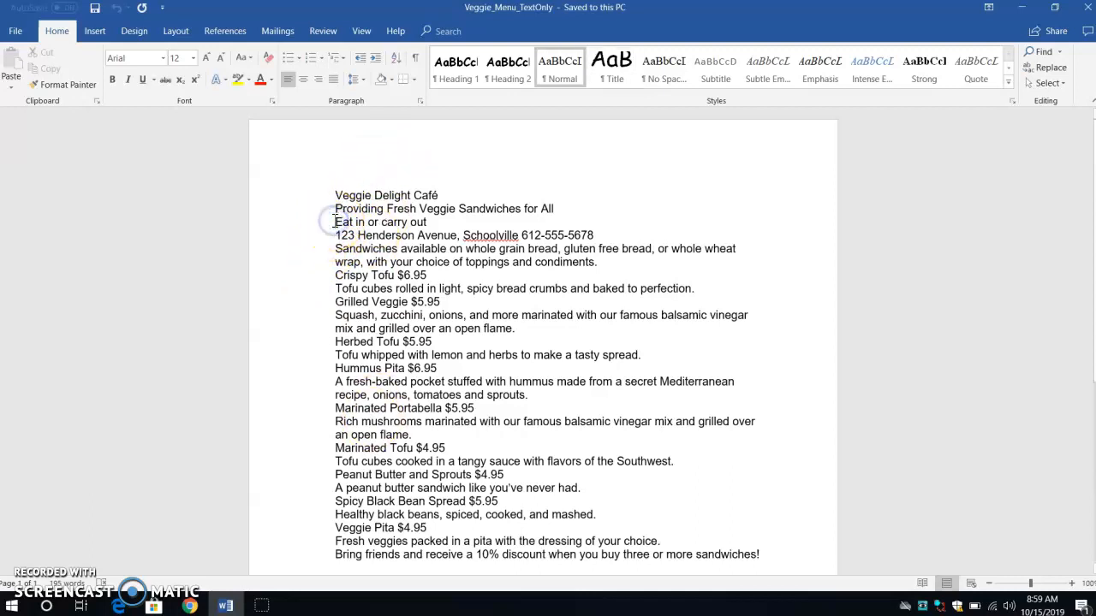
pyautogui.press('Return')
pyautogui.click(336, 262)
pyautogui.press('Return')
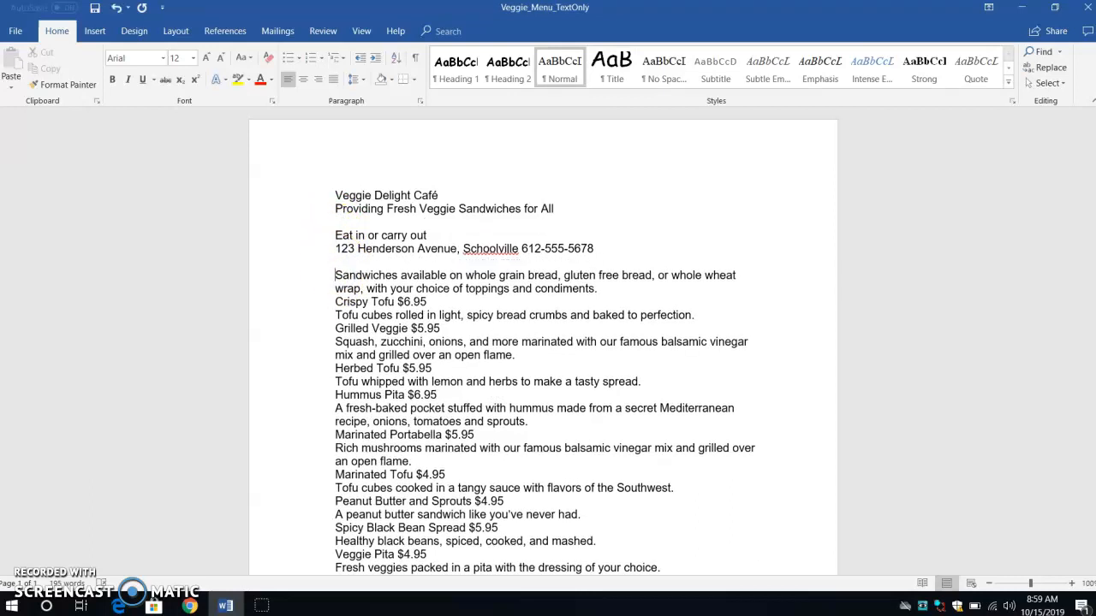
pyautogui.click(335, 305)
pyautogui.press('Return')
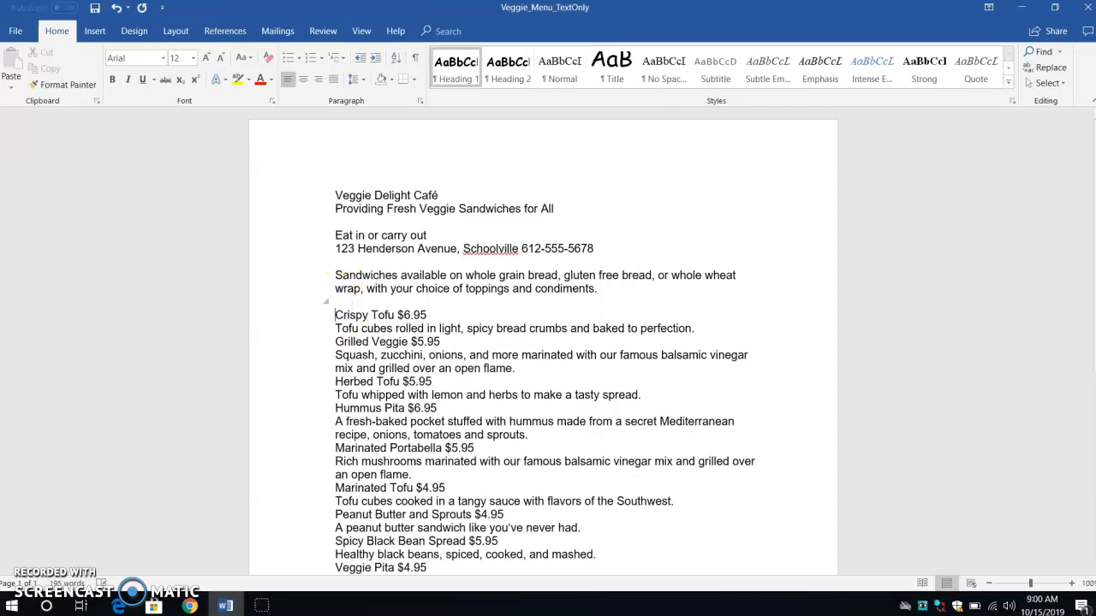
# - Insert blank lines before the Grilled Veggie, Herbed Tofu, Hummus Pita and Marinated Portabella menu items
pyautogui.click(334, 341)
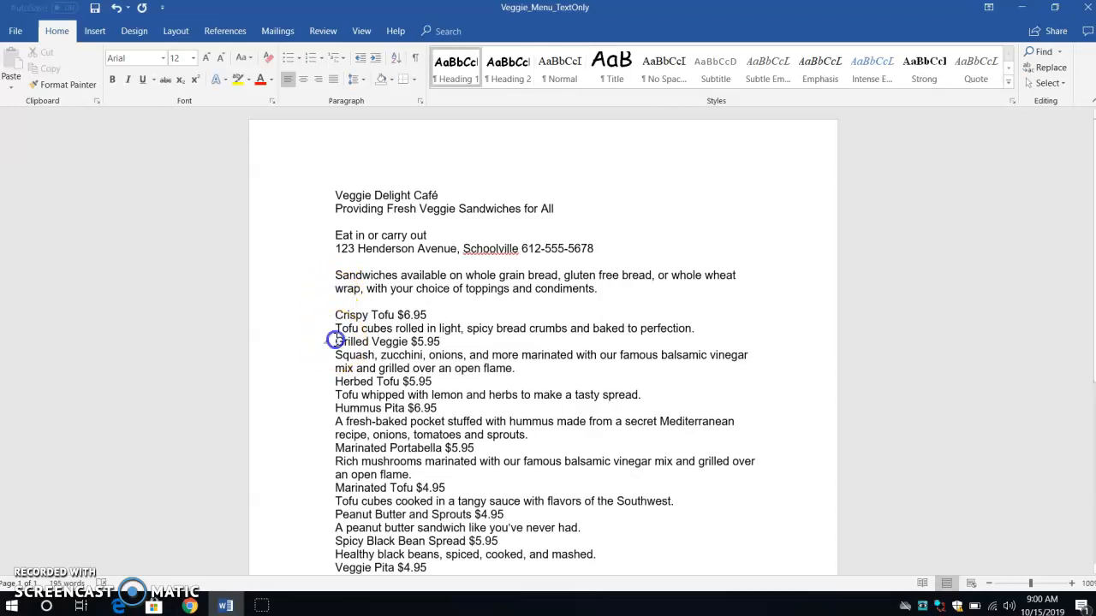
pyautogui.press('Return')
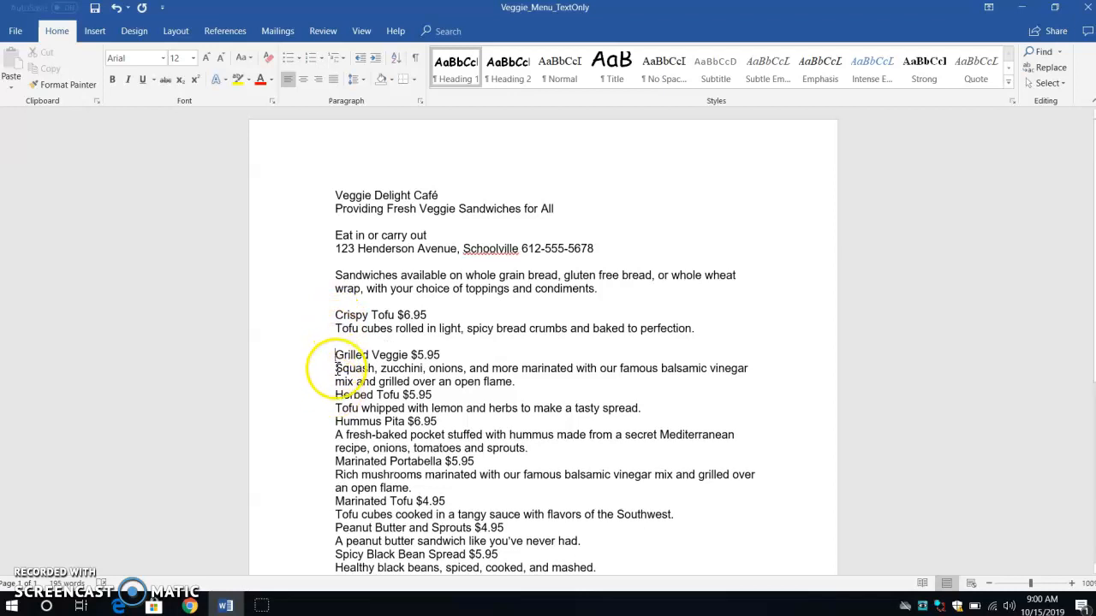
pyautogui.click(335, 395)
pyautogui.press('Return')
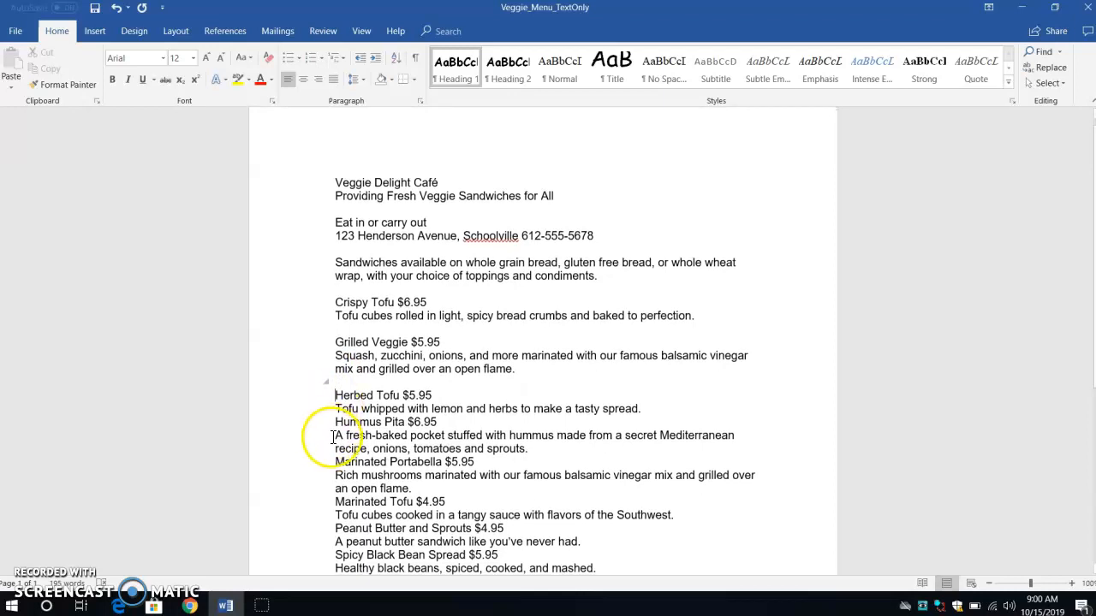
pyautogui.click(335, 422)
pyautogui.press('Return')
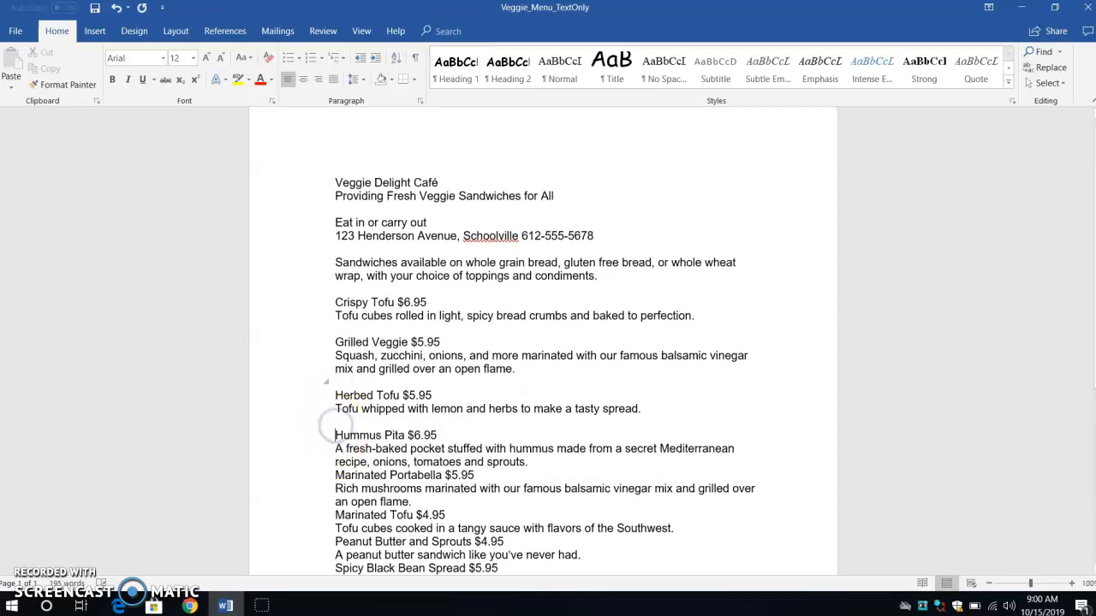
pyautogui.click(335, 476)
pyautogui.press('Return')
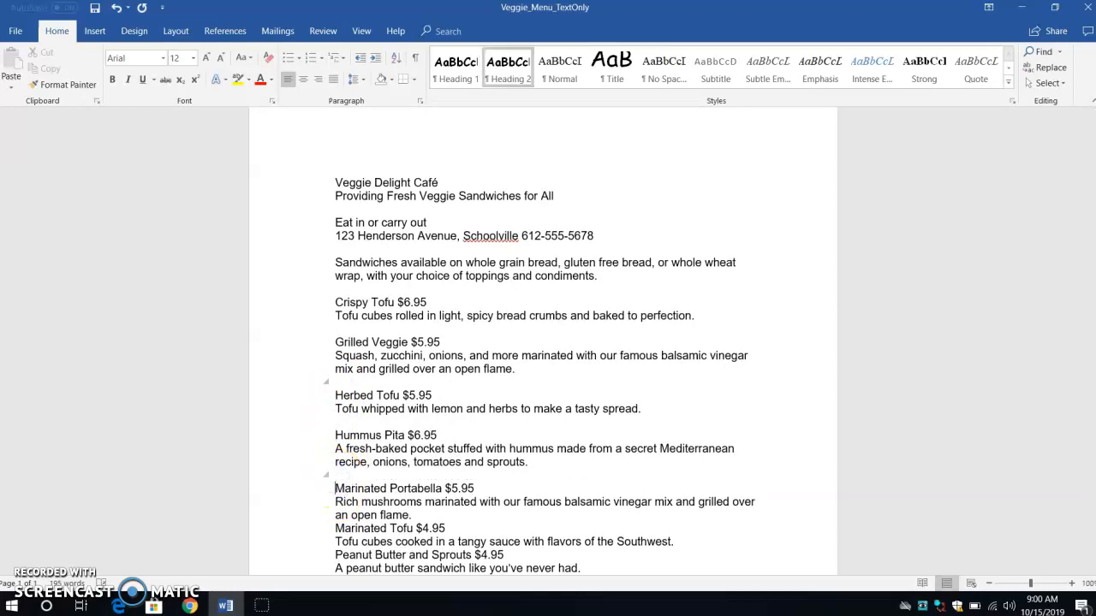
# - Insert blank lines before the Marinated Tofu, Peanut Butter and Sprouts, Spicy Black Bean Spread and Veggie Pita items
pyautogui.click(334, 519)
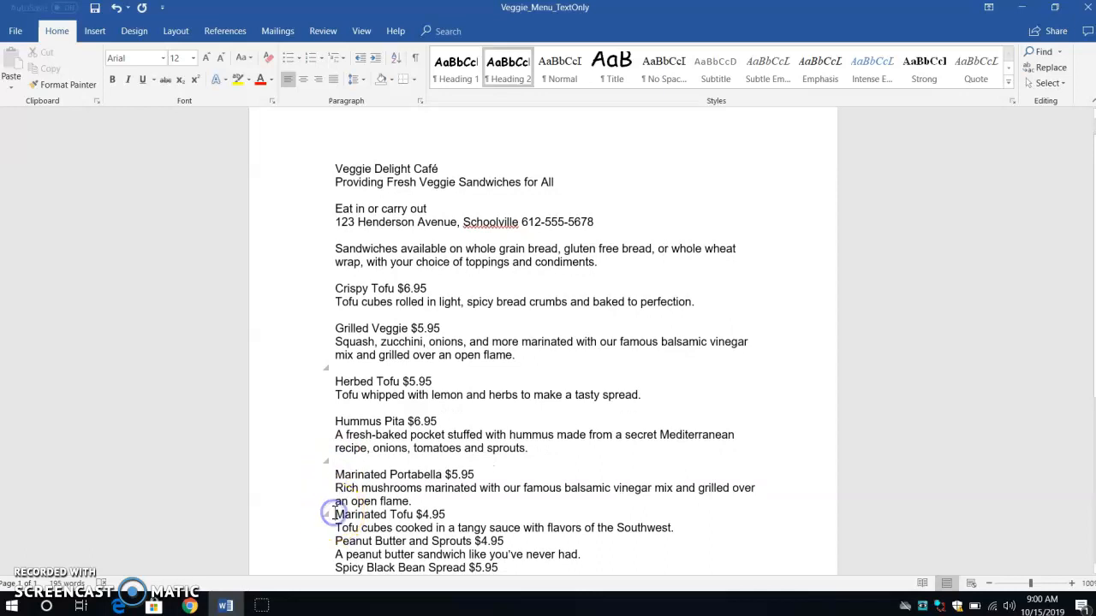
pyautogui.press('Return')
pyautogui.scroll(-2, 542, 343)
pyautogui.click(335, 497)
pyautogui.press('Return')
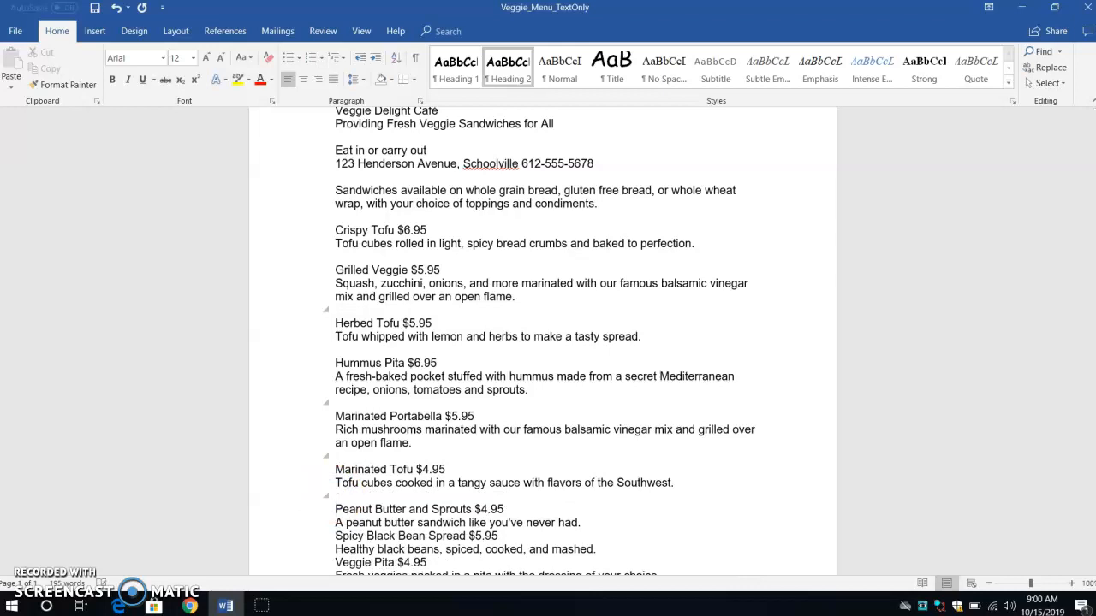
pyautogui.scroll(-1, 334, 496)
pyautogui.click(334, 494)
pyautogui.press('Return')
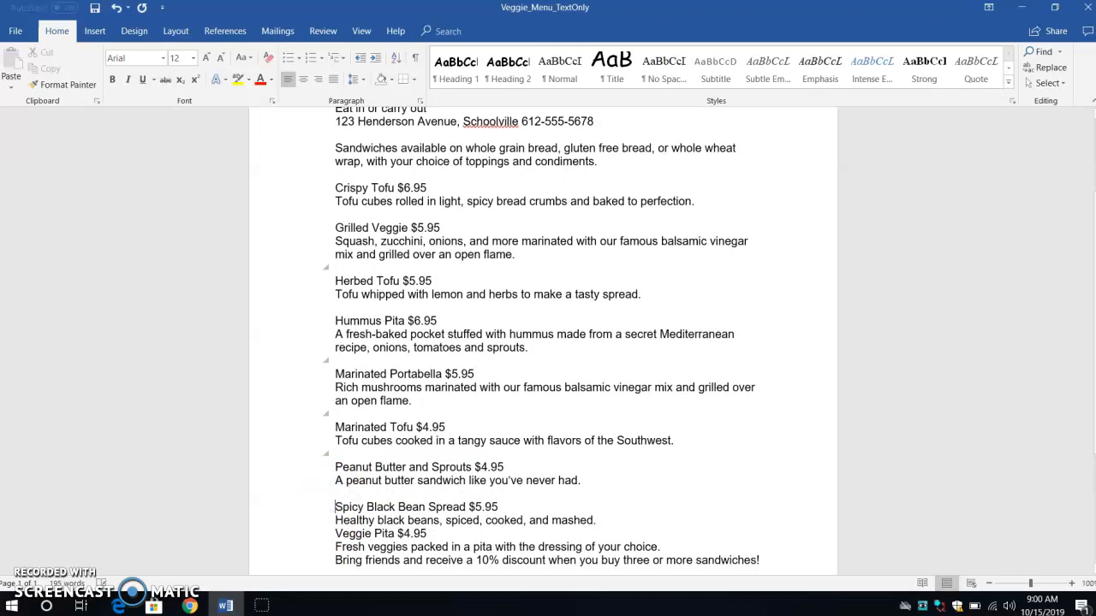
pyautogui.click(334, 533)
pyautogui.press('Return')
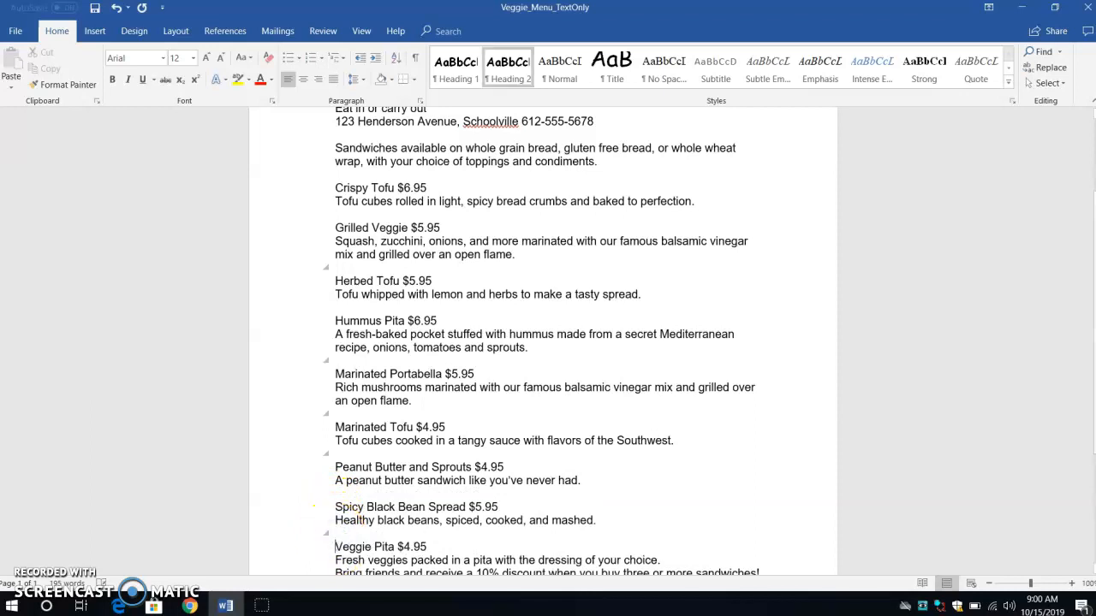
# - Insert two blank lines before the closing 'Bring friends and receive a 10% discount' sentence
pyautogui.scroll(-3, 371, 526)
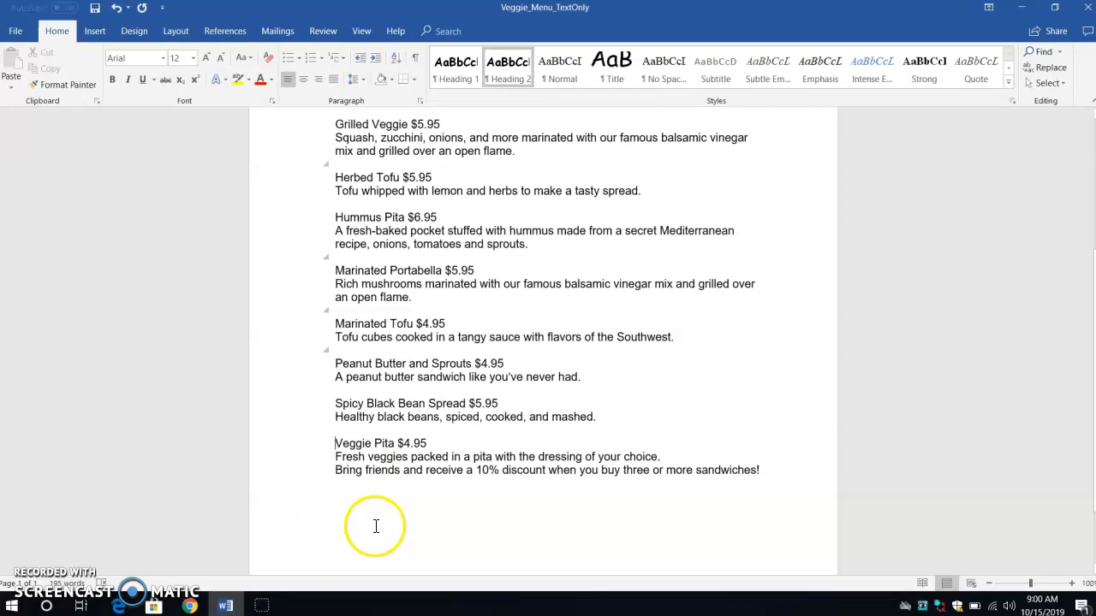
pyautogui.click(334, 470)
pyautogui.press('Return')
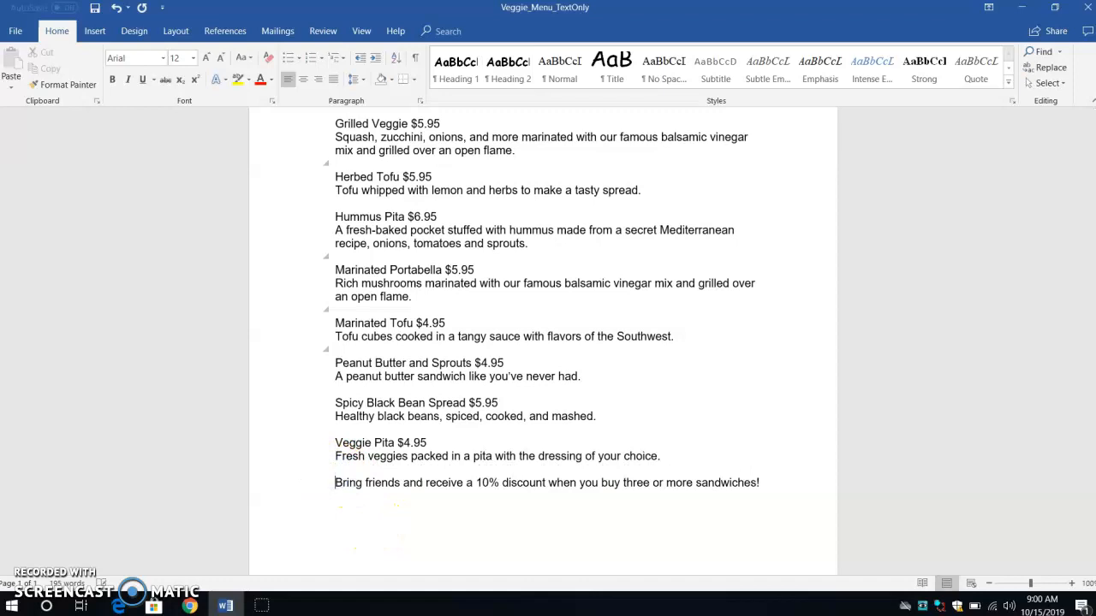
pyautogui.press('Return')
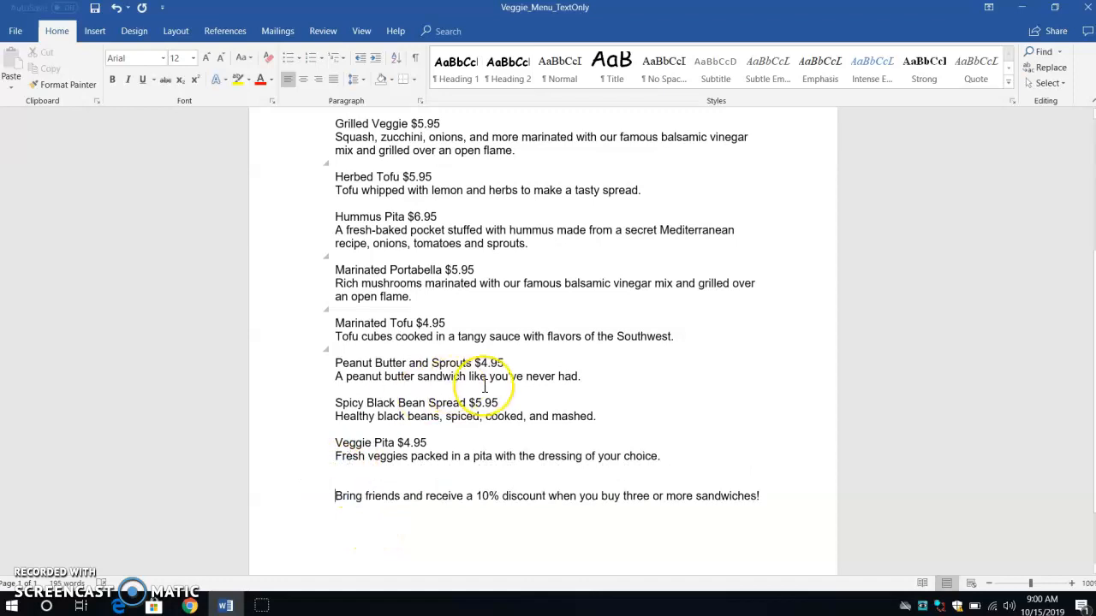
# - Center the café name, tagline, address lines and sandwiches introduction at the top of the menu
pyautogui.scroll(3, 485, 386)
pyautogui.scroll(3, 484, 386)
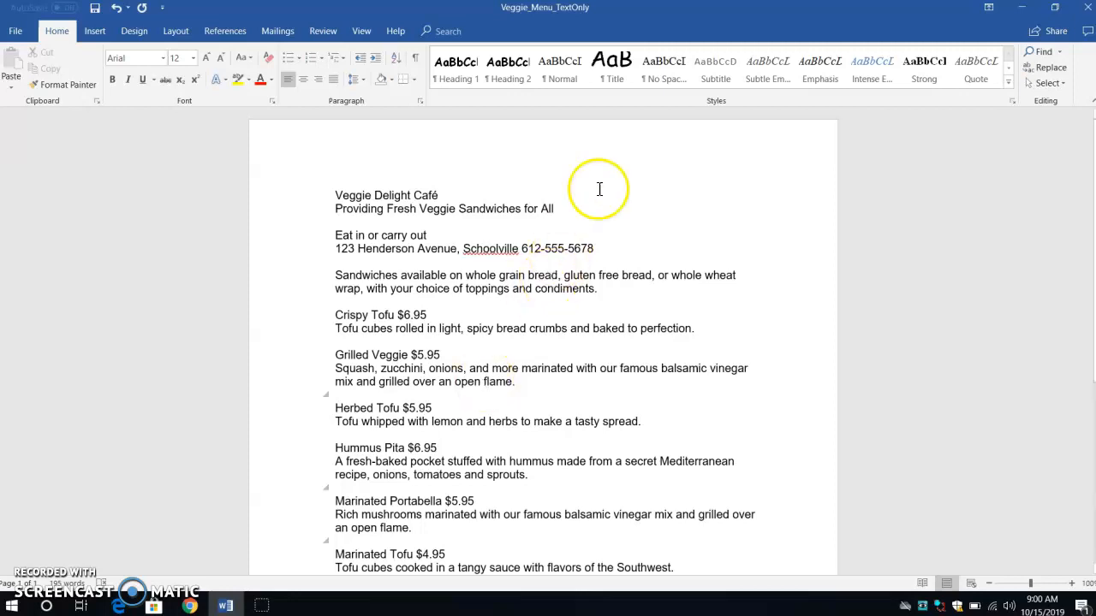
pyautogui.moveTo(334, 196); pyautogui.dragTo(715, 296)
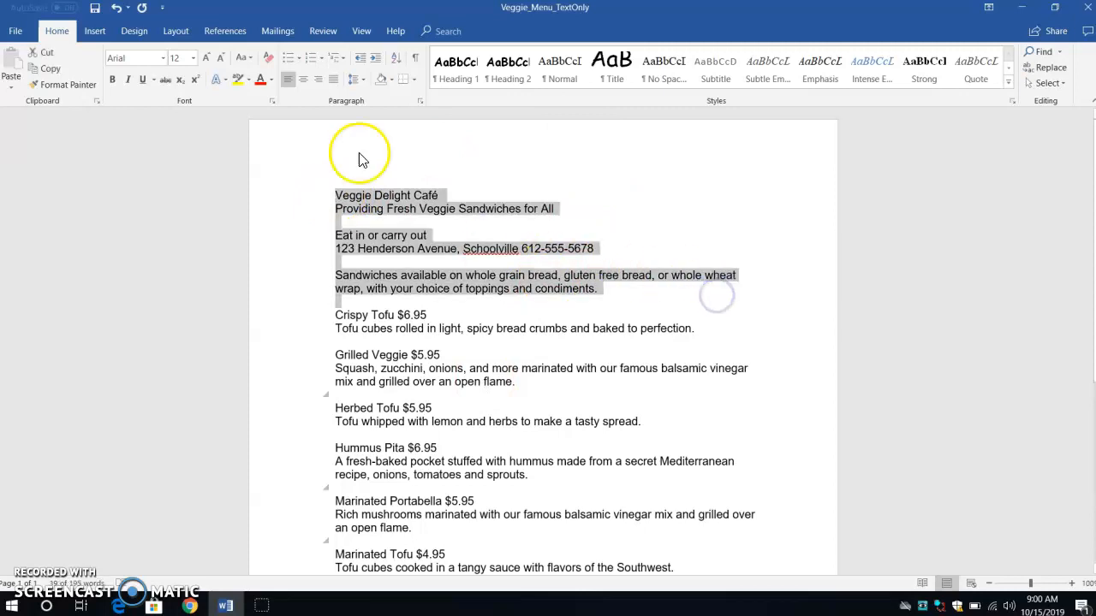
pyautogui.click(299, 81)
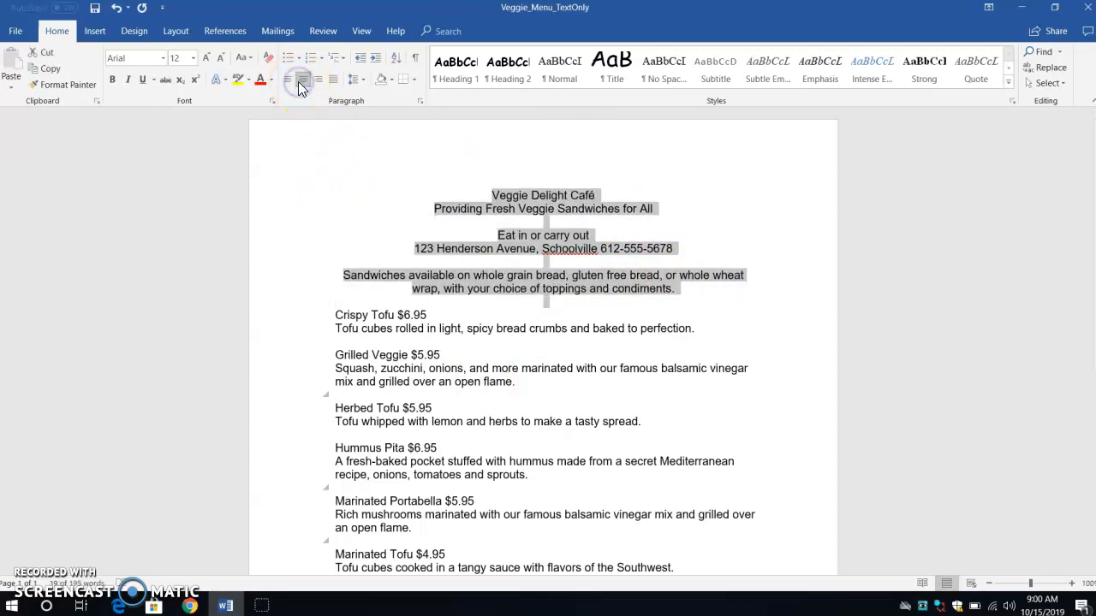
pyautogui.click(691, 328)
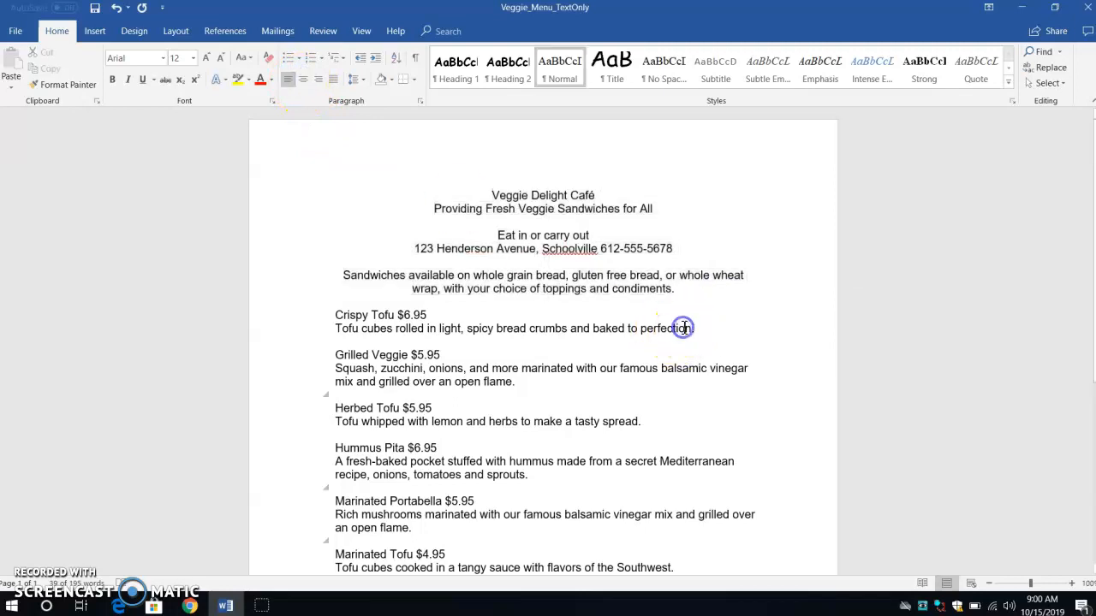
# - Select the café name and set it to 28 pt in the Ink Free font
pyautogui.moveTo(489, 192); pyautogui.dragTo(646, 196)
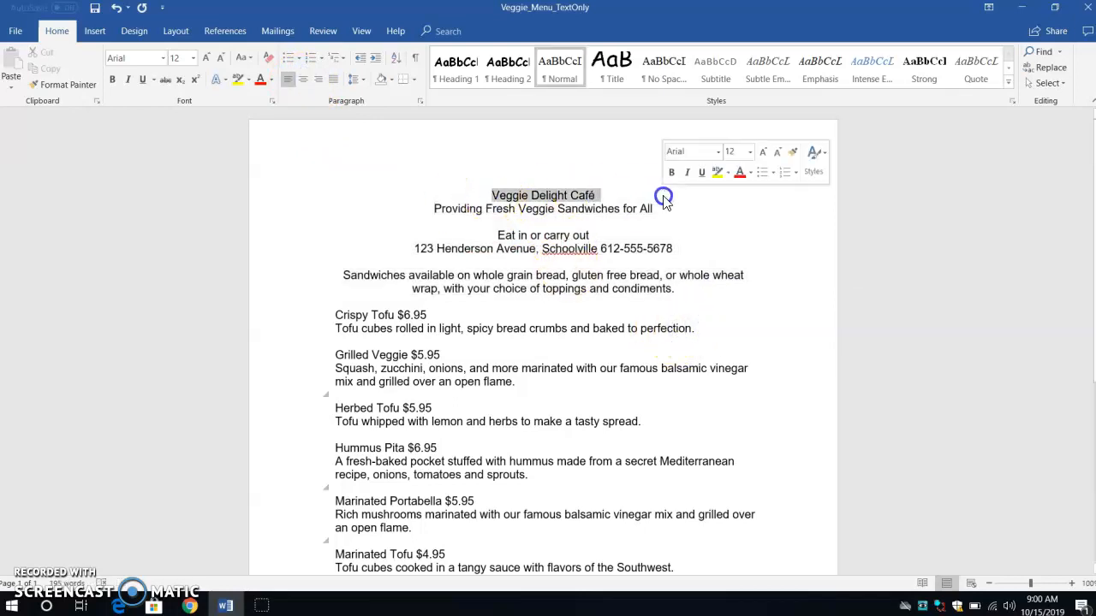
pyautogui.click(194, 57)
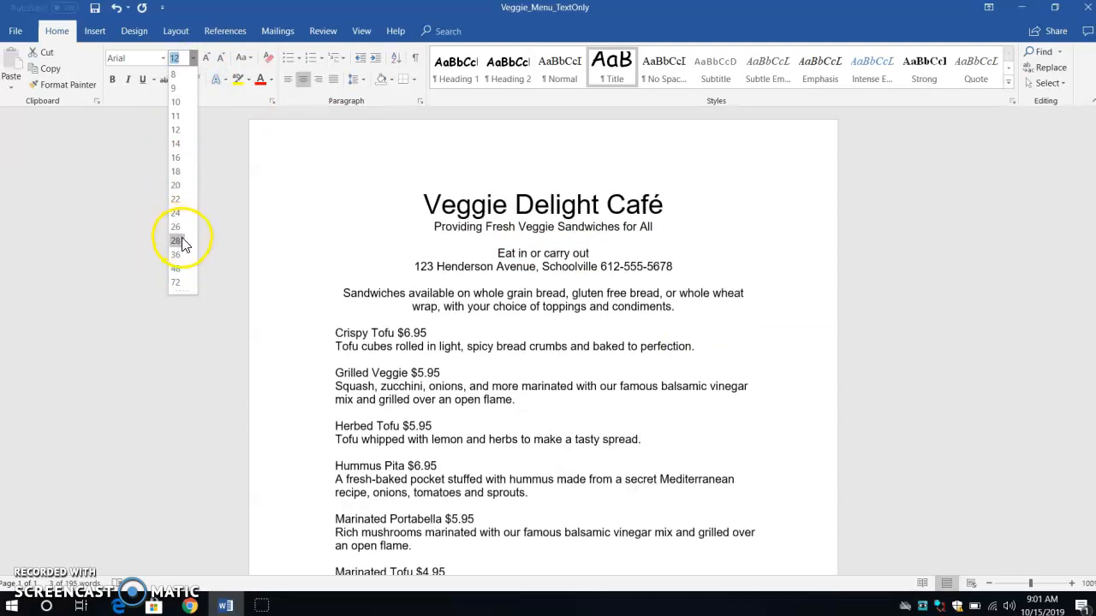
pyautogui.click(176, 240)
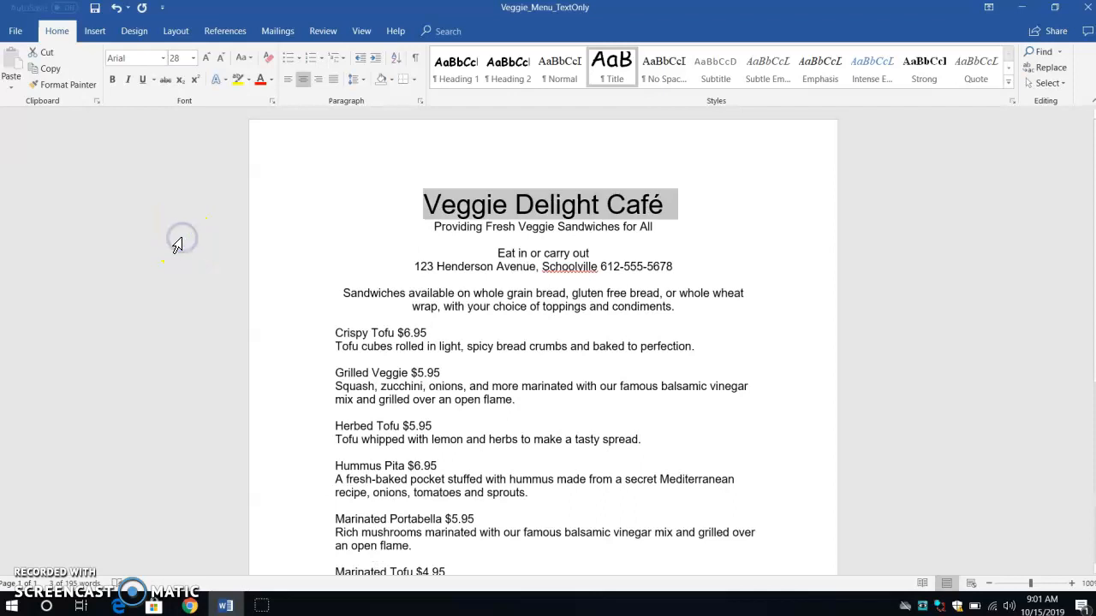
pyautogui.click(162, 63)
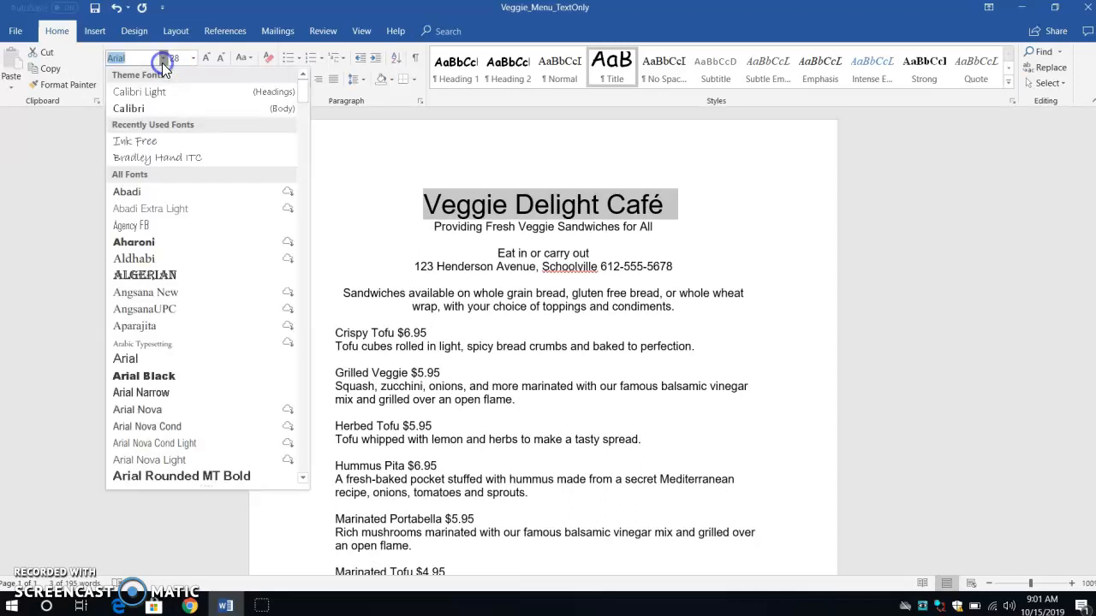
pyautogui.click(163, 137)
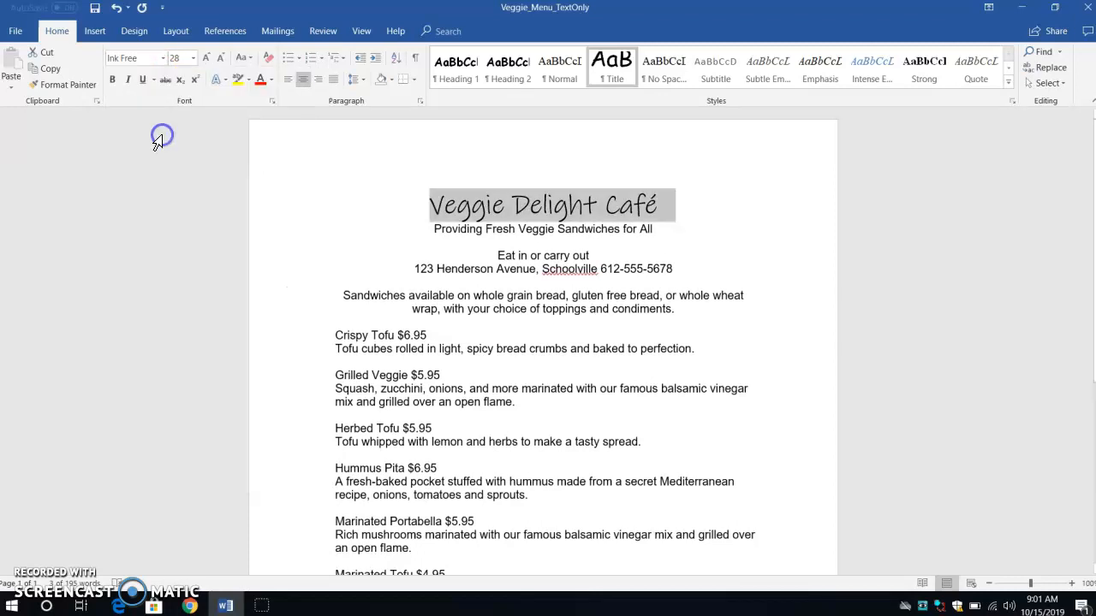
# - Make the café name bold and color it green
pyautogui.click(108, 80)
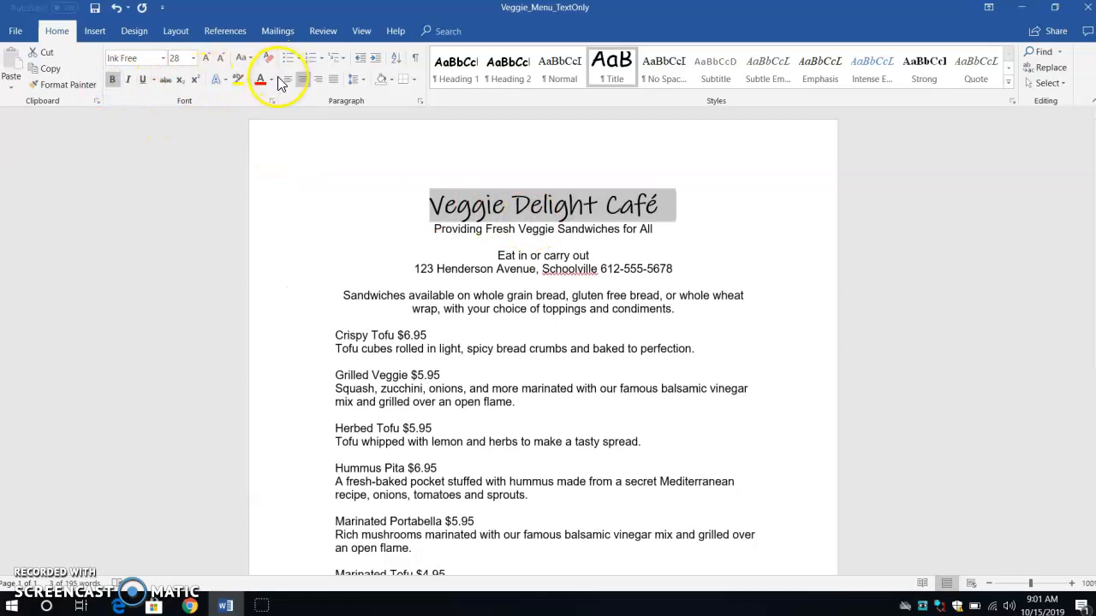
pyautogui.click(272, 78)
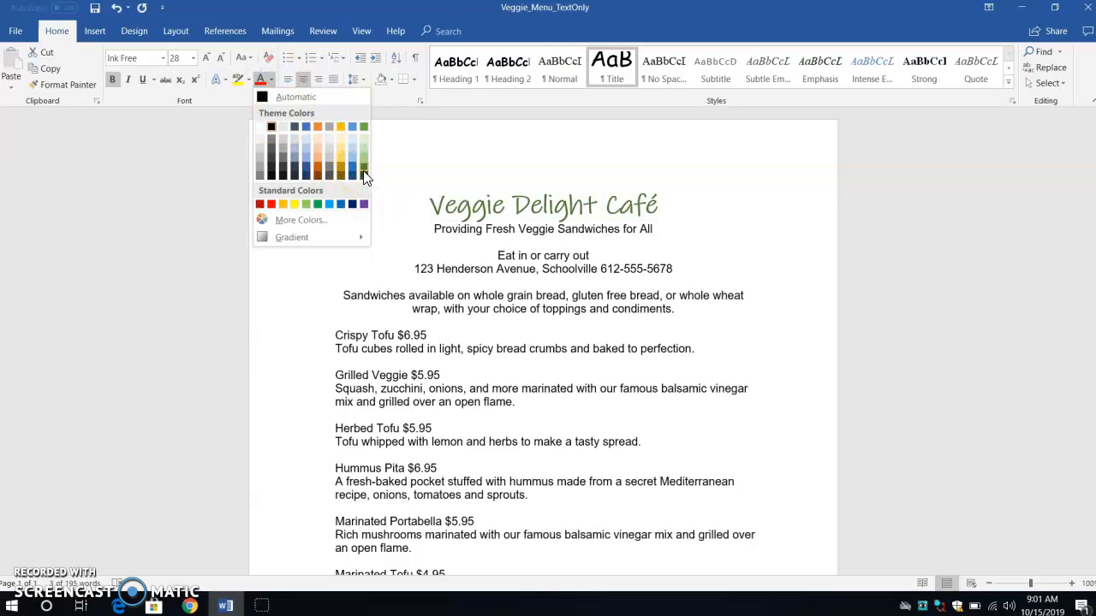
pyautogui.click(364, 176)
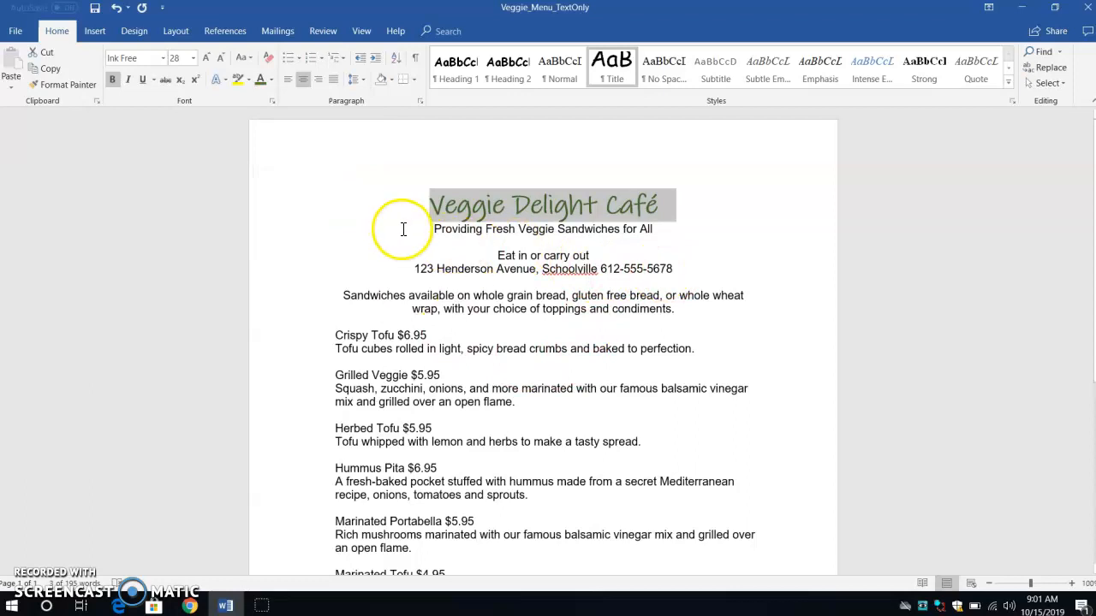
# - Change the tagline, address lines and sandwiches introduction to the Bradley Hand ITC font
pyautogui.moveTo(435, 229); pyautogui.dragTo(717, 309)
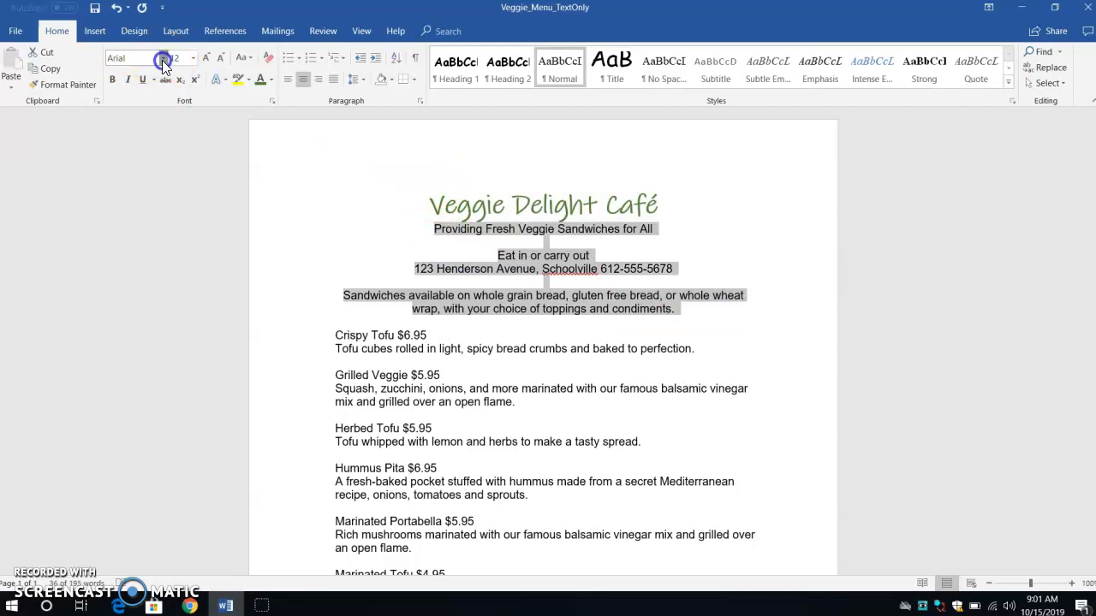
pyautogui.click(162, 60)
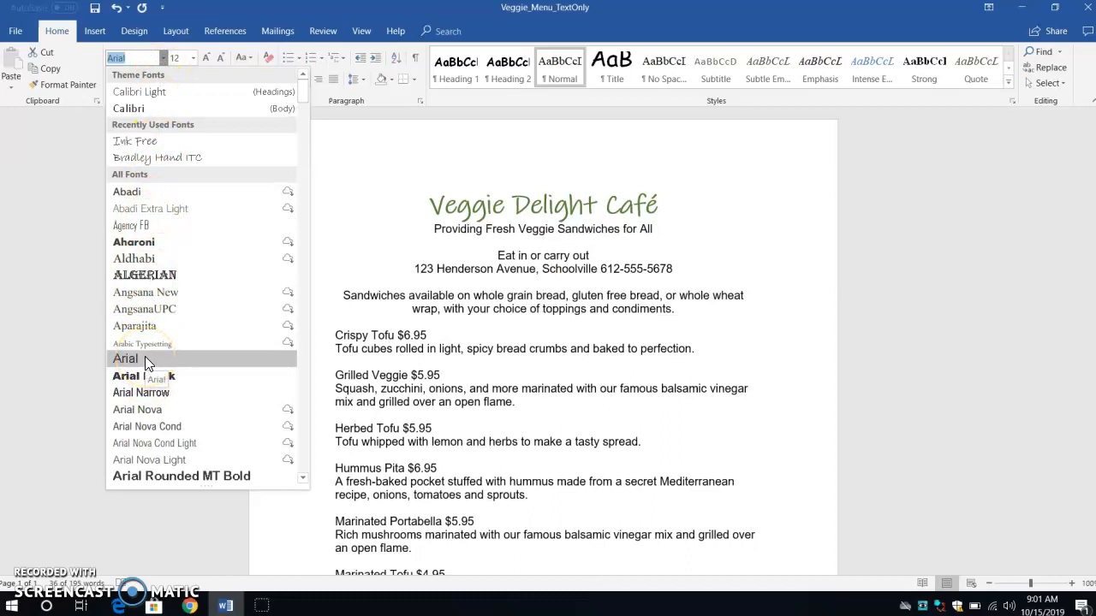
pyautogui.scroll(-7, 144, 356)
pyautogui.scroll(-7, 146, 361)
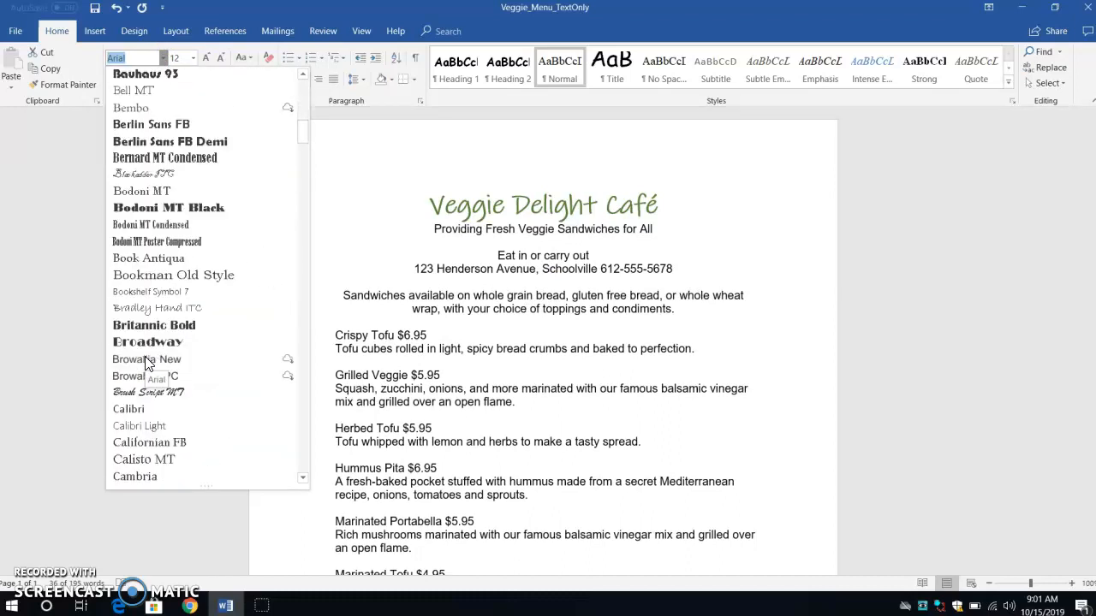
pyautogui.click(171, 309)
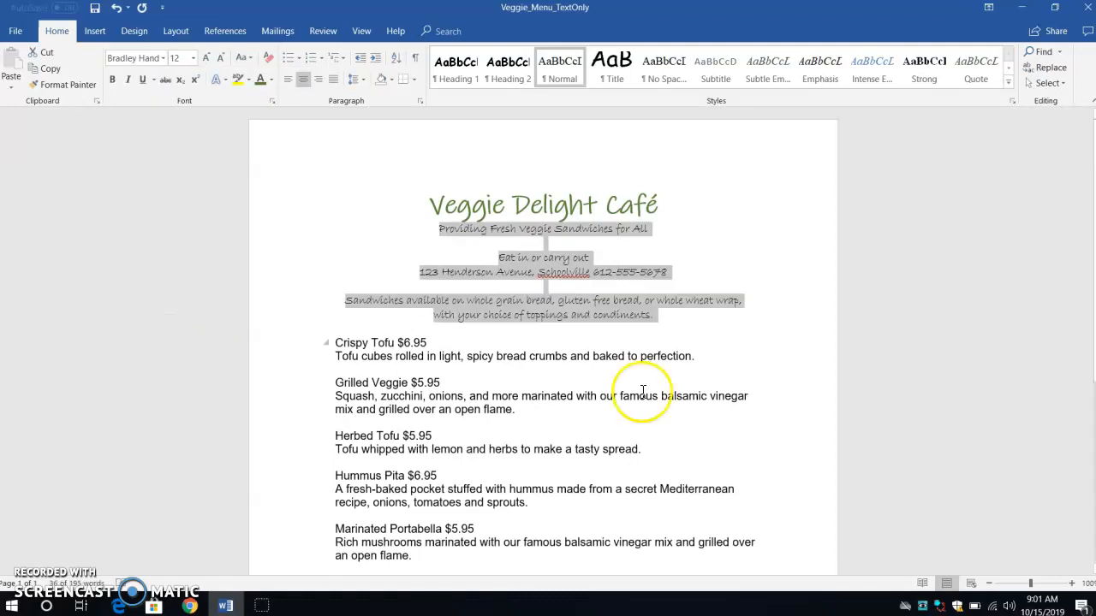
pyautogui.click(679, 318)
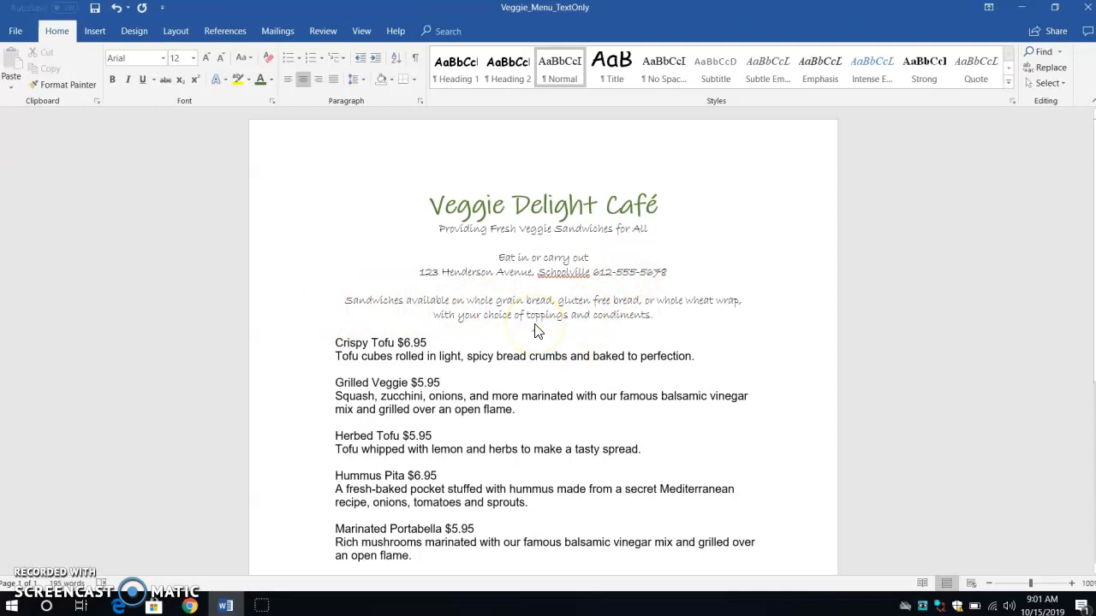
# - Add a bottom border on the blank line above the sandwiches introduction paragraph
pyautogui.click(567, 285)
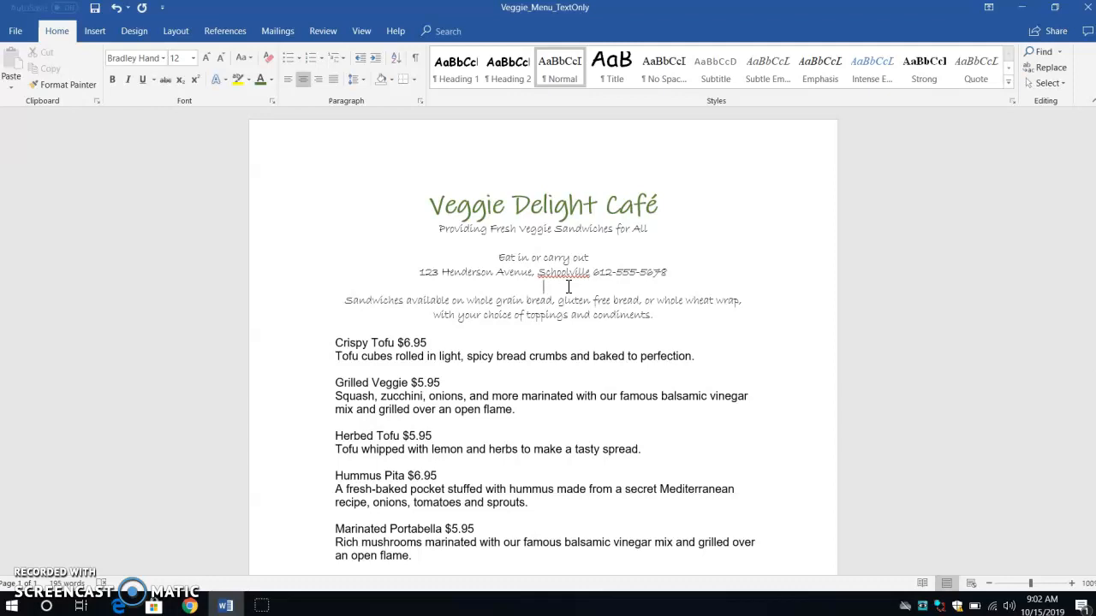
pyautogui.click(415, 82)
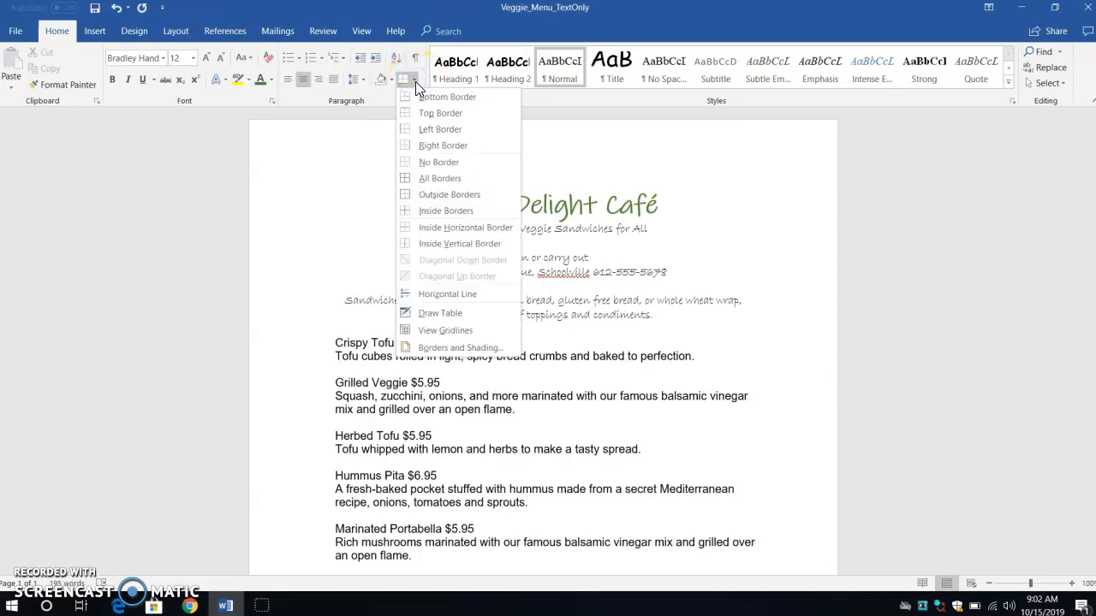
pyautogui.click(416, 81)
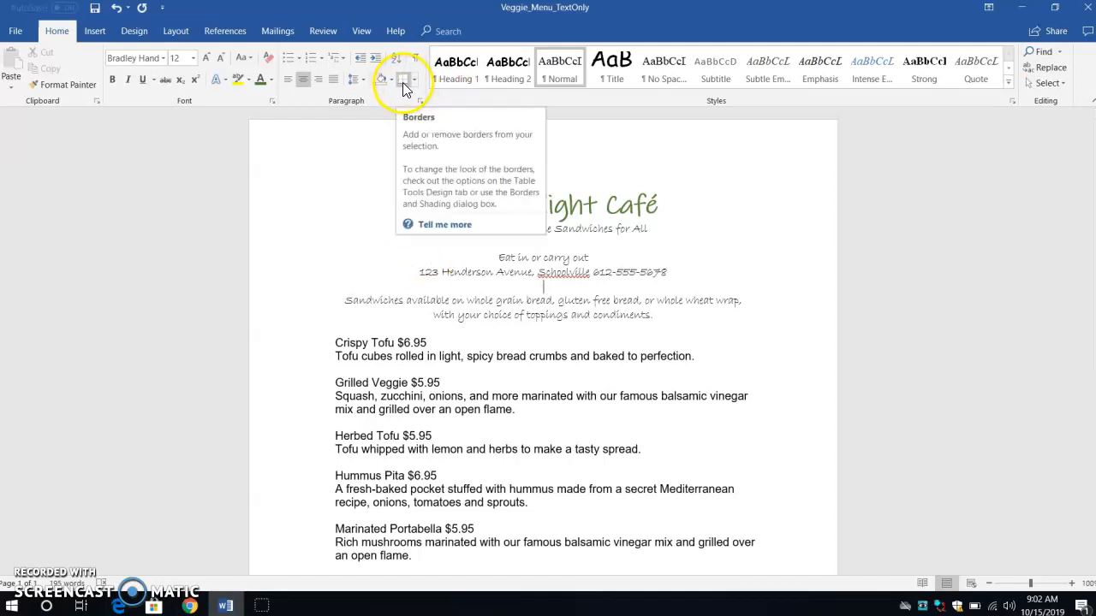
pyautogui.click(402, 80)
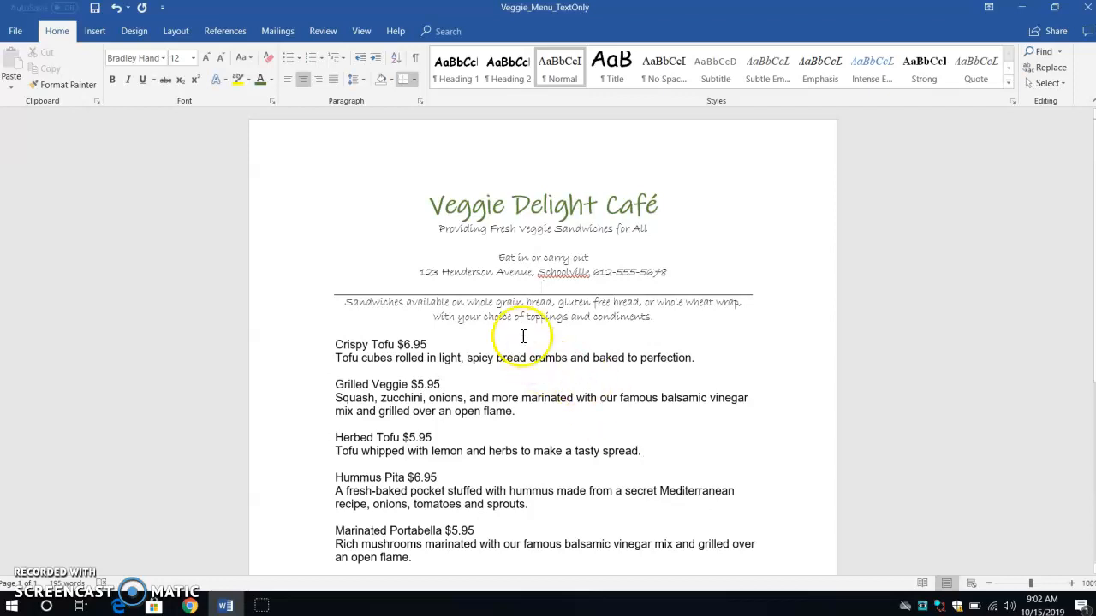
# - Enlarge the tagline, address lines and introduction text to 16 pt
pyautogui.moveTo(440, 228); pyautogui.dragTo(675, 322)
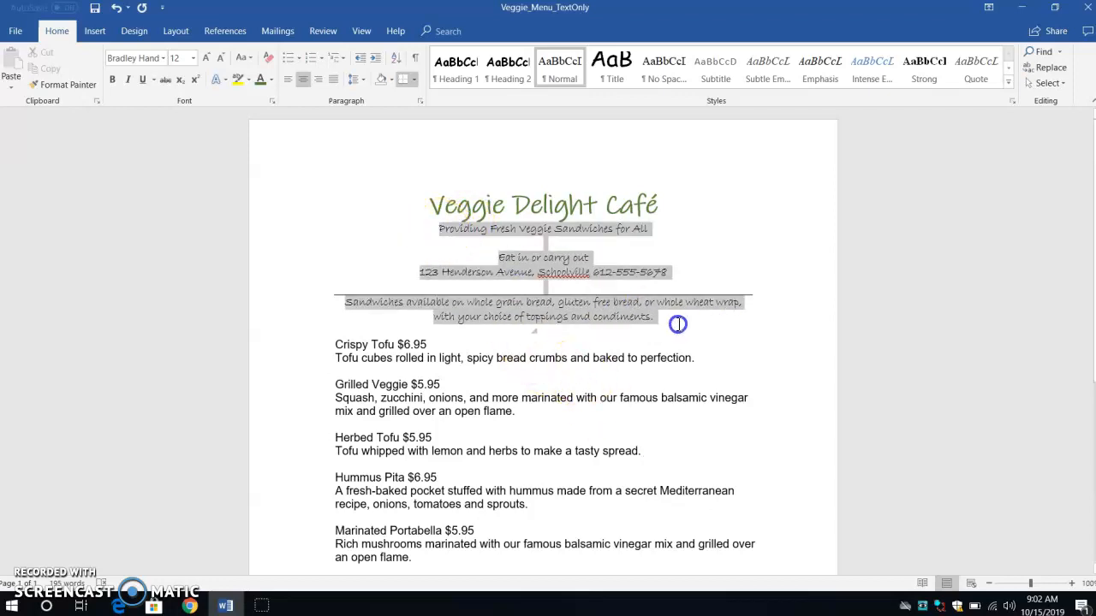
pyautogui.click(207, 57)
pyautogui.click(207, 57)
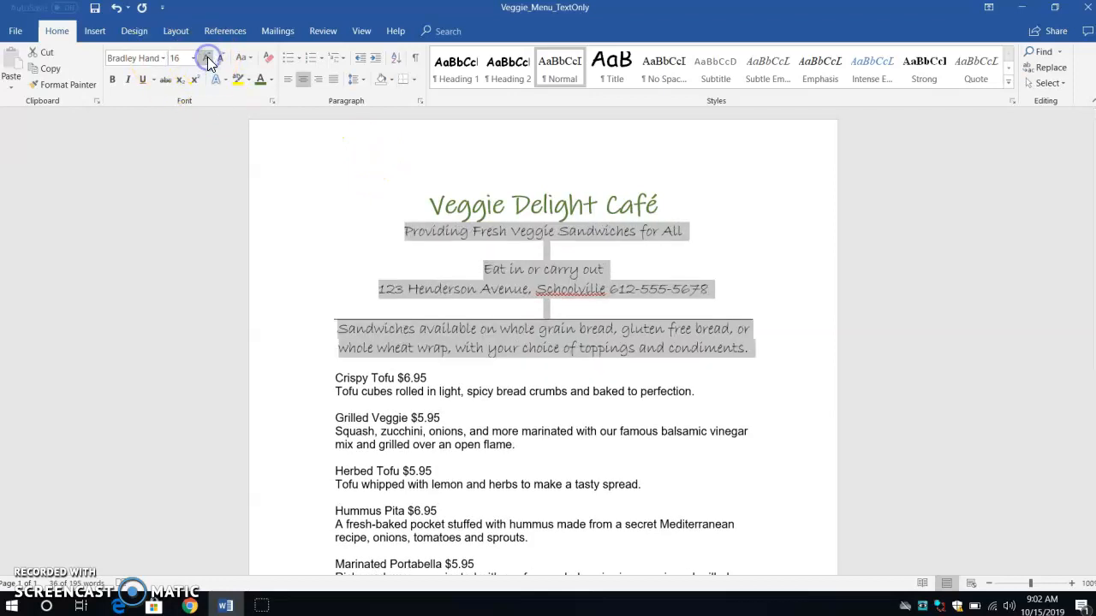
pyautogui.click(535, 432)
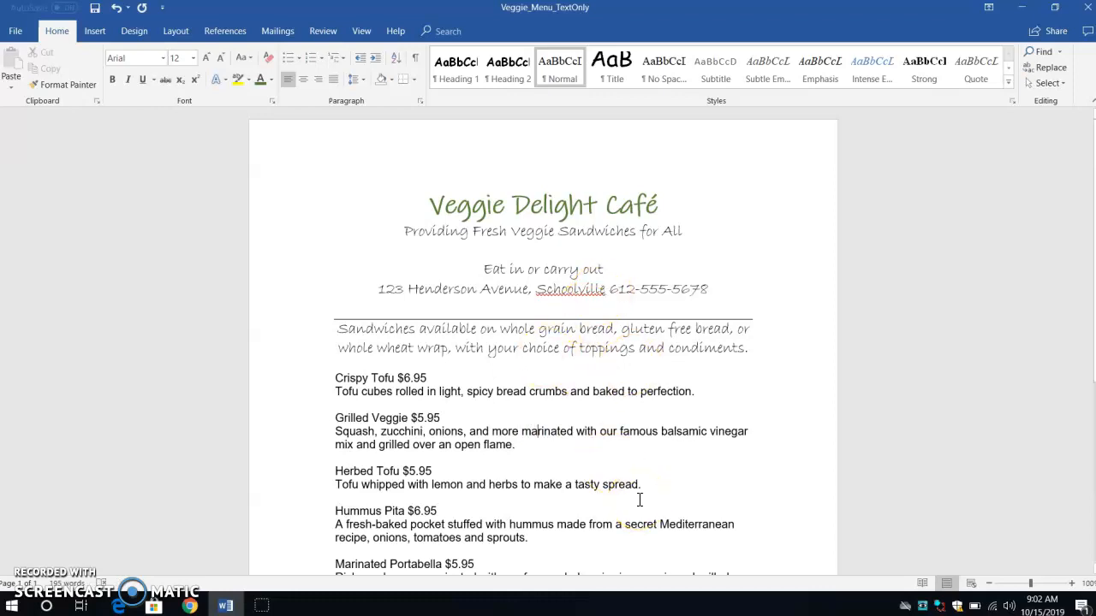
# - Format all the menu items into two equal columns with a line between them
pyautogui.scroll(-5, 639, 500)
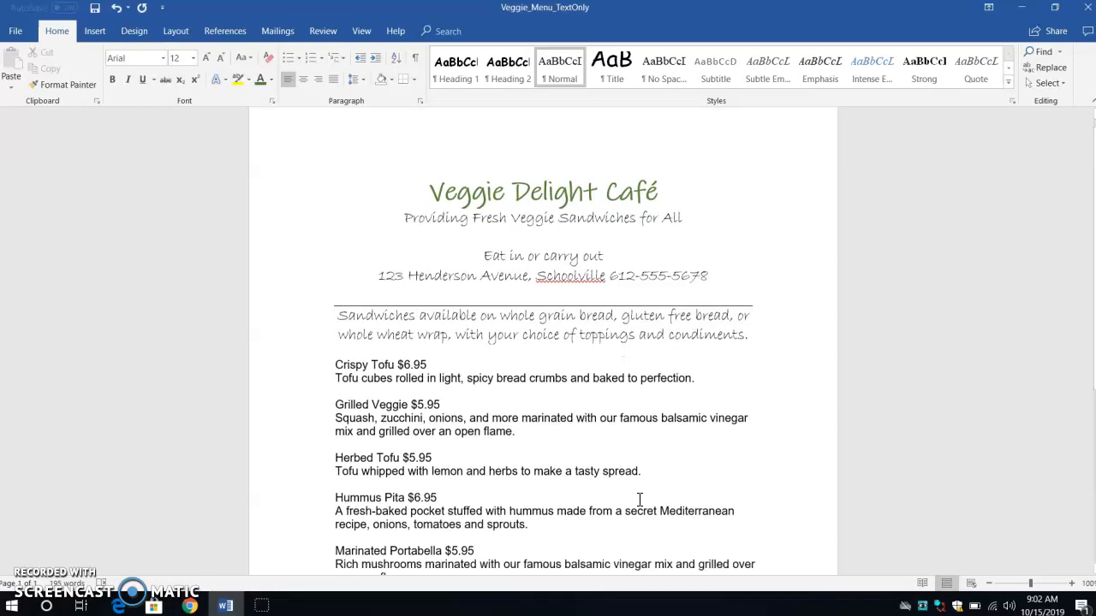
pyautogui.scroll(-1, 640, 500)
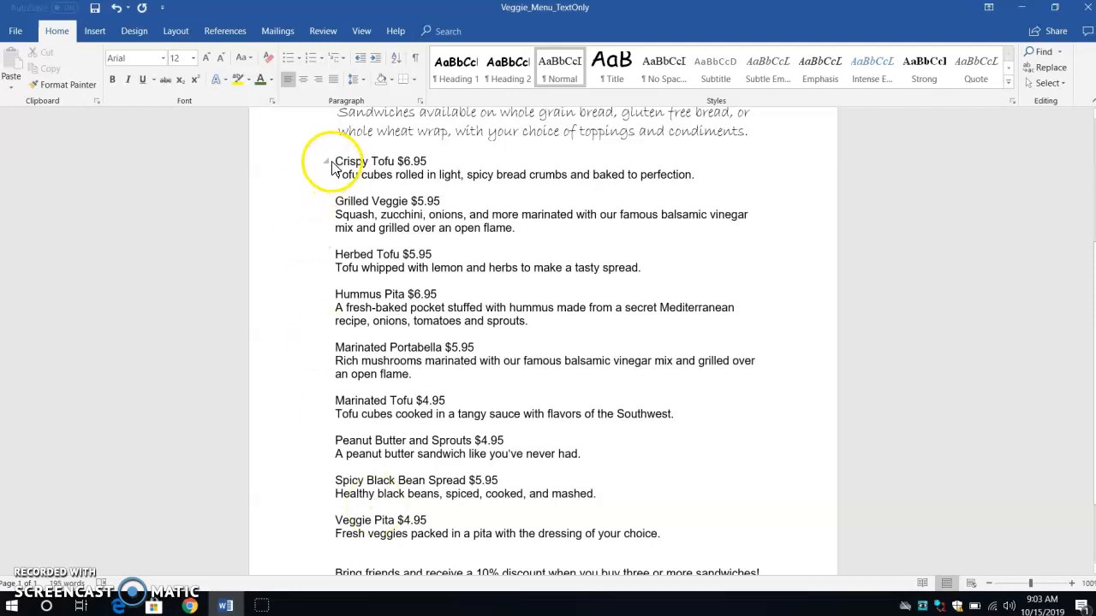
pyautogui.moveTo(337, 163); pyautogui.dragTo(702, 533)
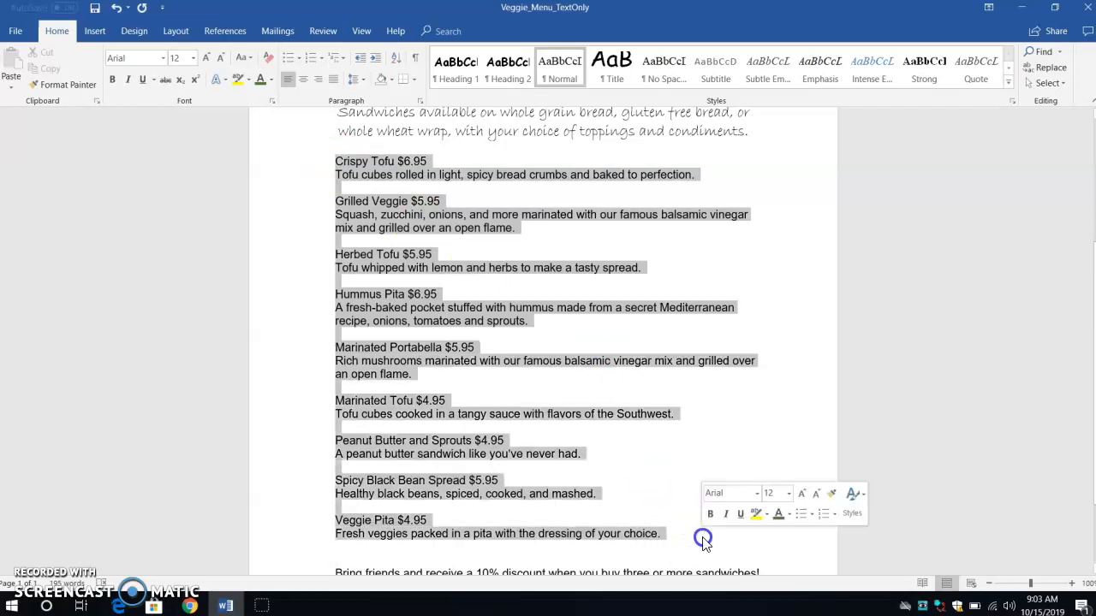
pyautogui.scroll(-2, 702, 533)
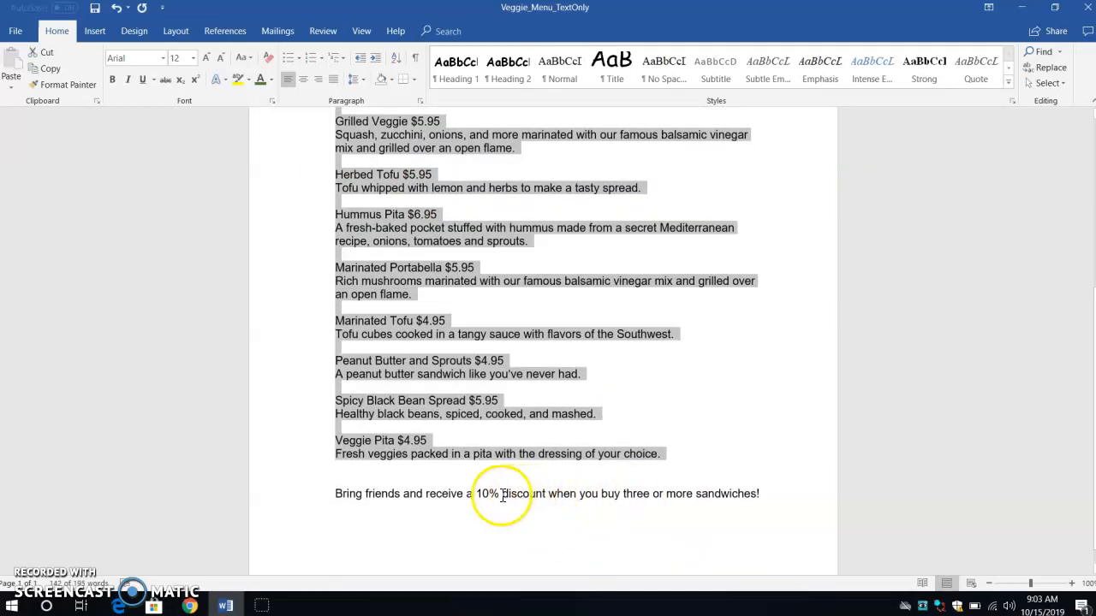
pyautogui.scroll(2, 570, 498)
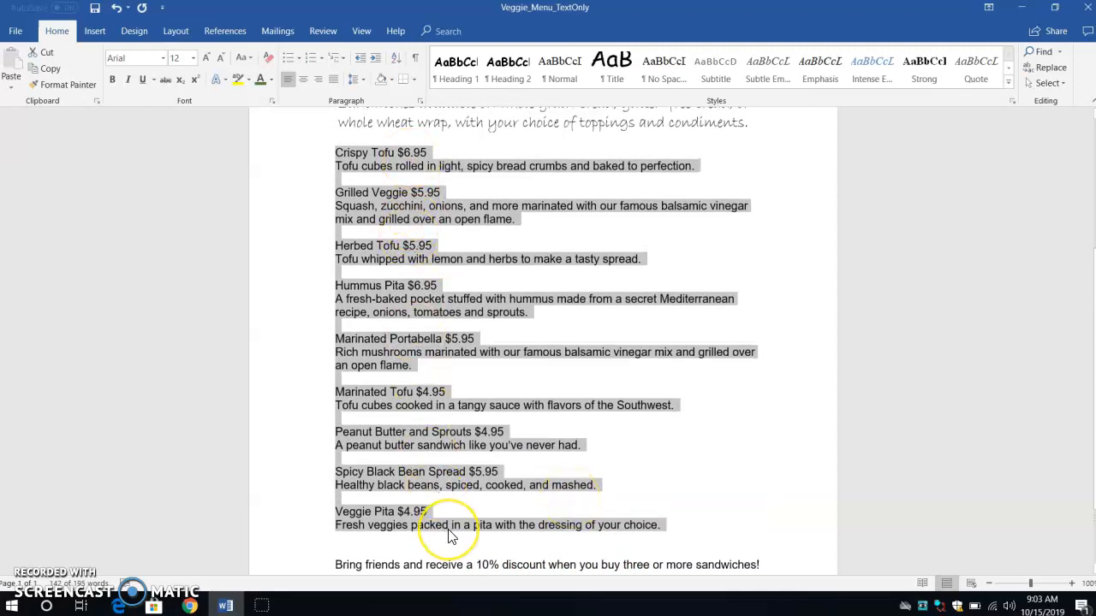
pyautogui.click(175, 32)
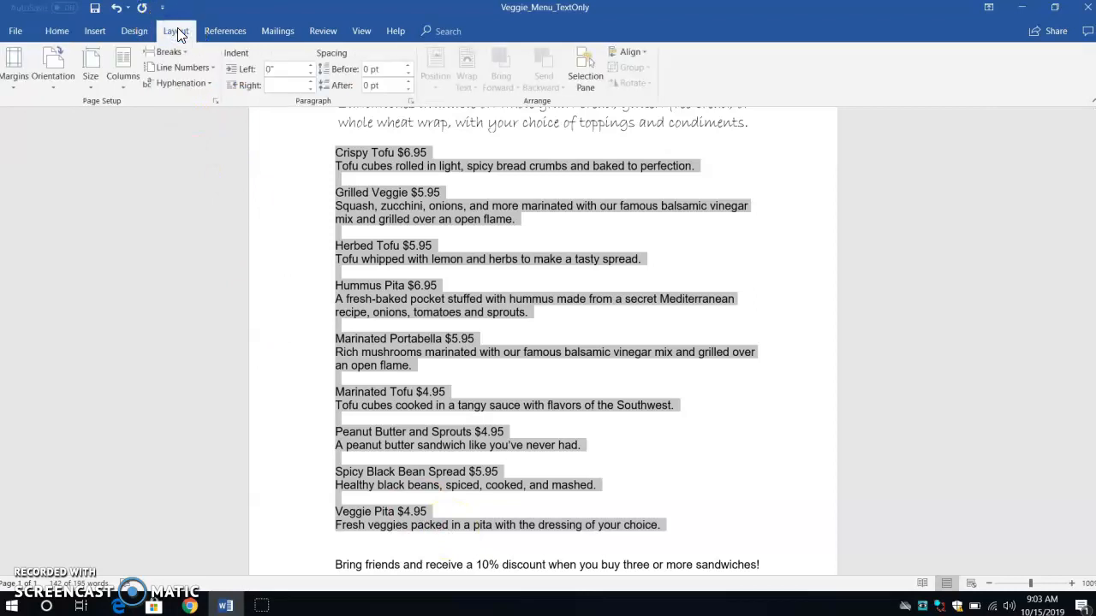
pyautogui.click(123, 81)
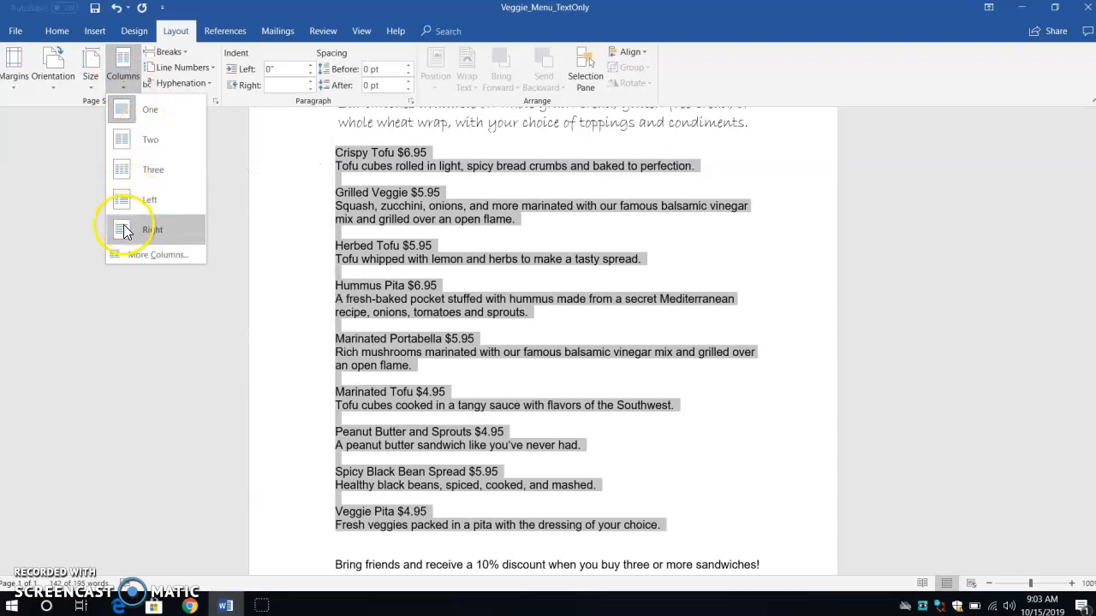
pyautogui.click(135, 255)
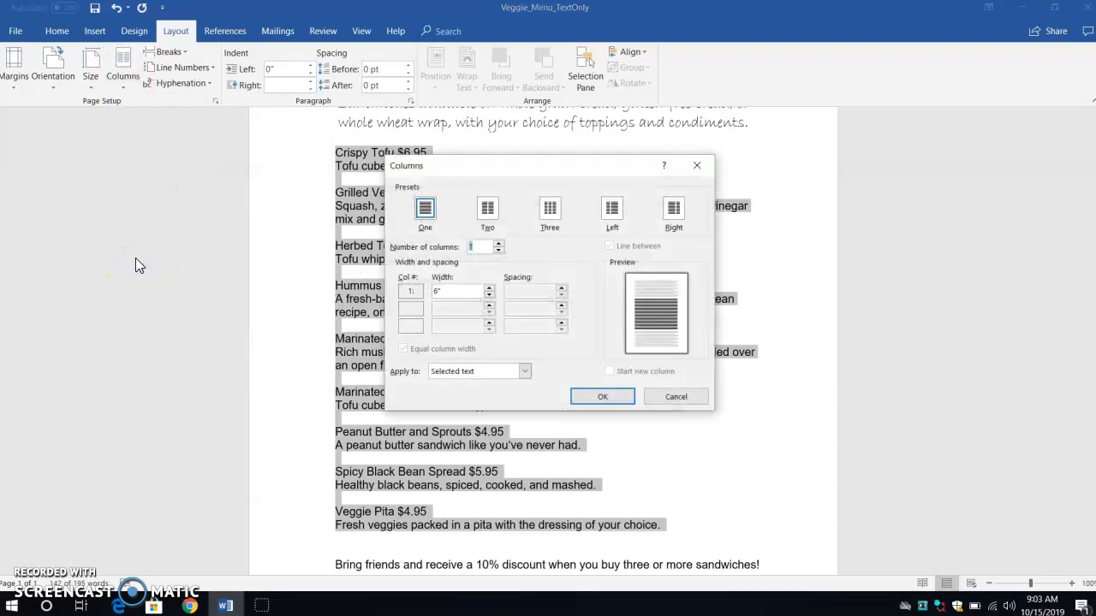
pyautogui.click(487, 212)
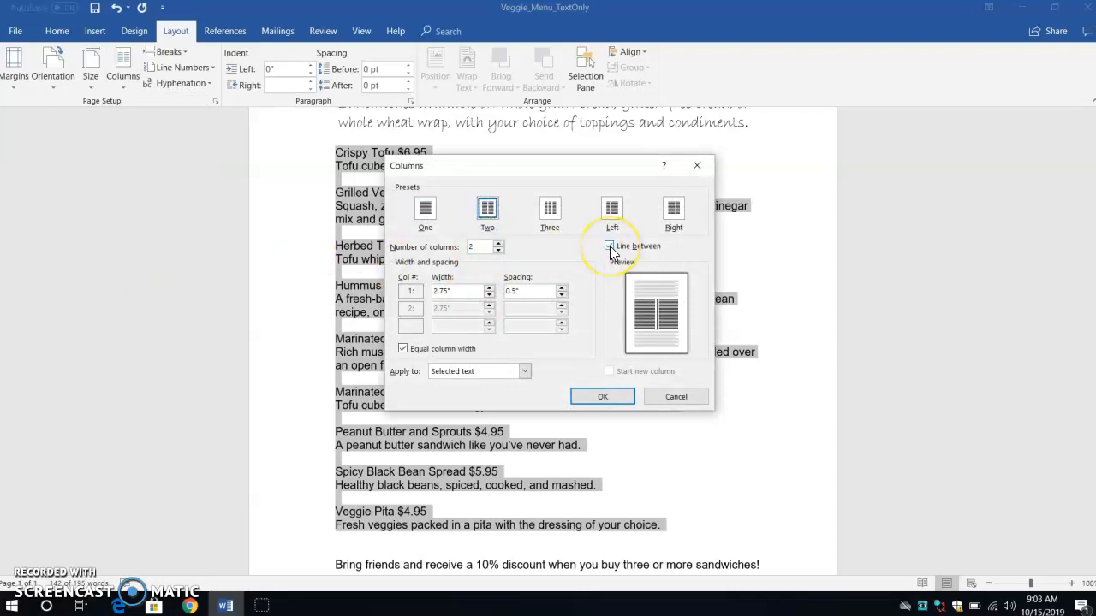
pyautogui.click(489, 219)
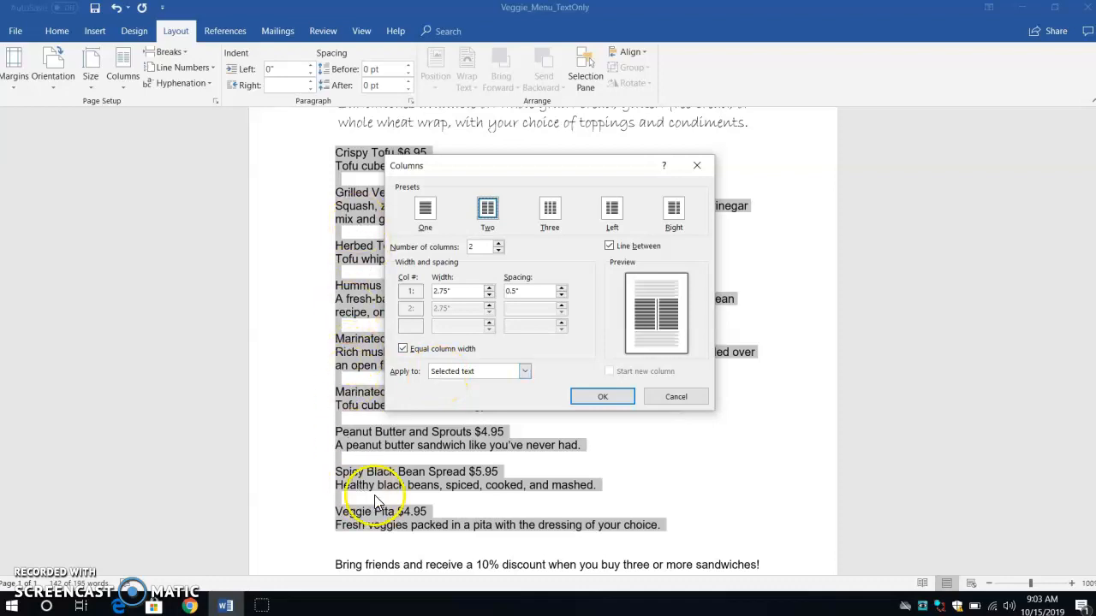
pyautogui.click(581, 398)
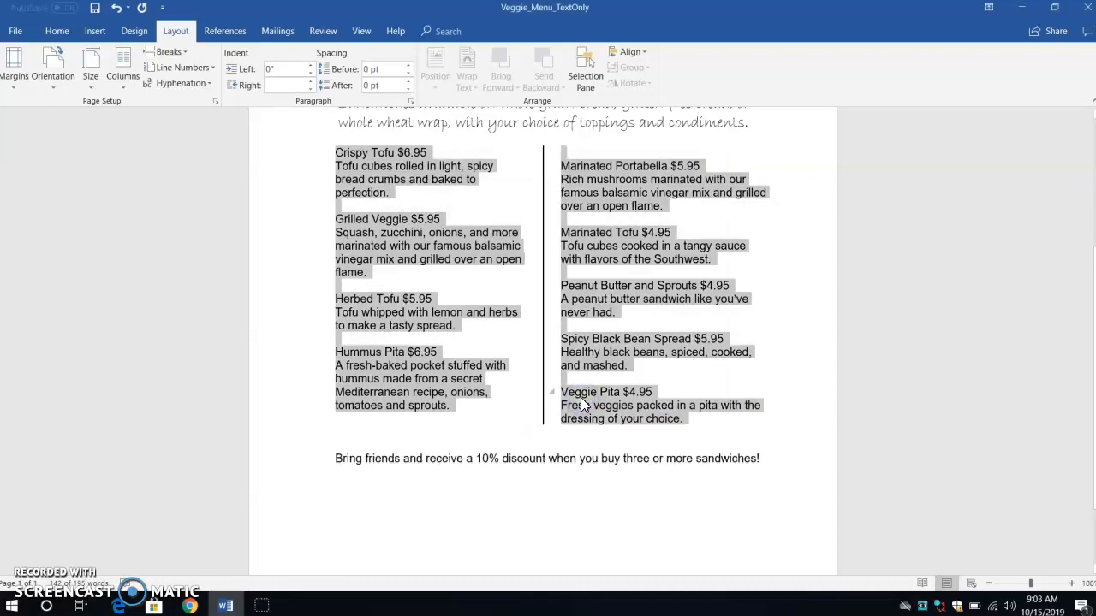
# - Insert a blank line before Crispy Tofu so both columns start at the same height
pyautogui.scroll(3, 580, 404)
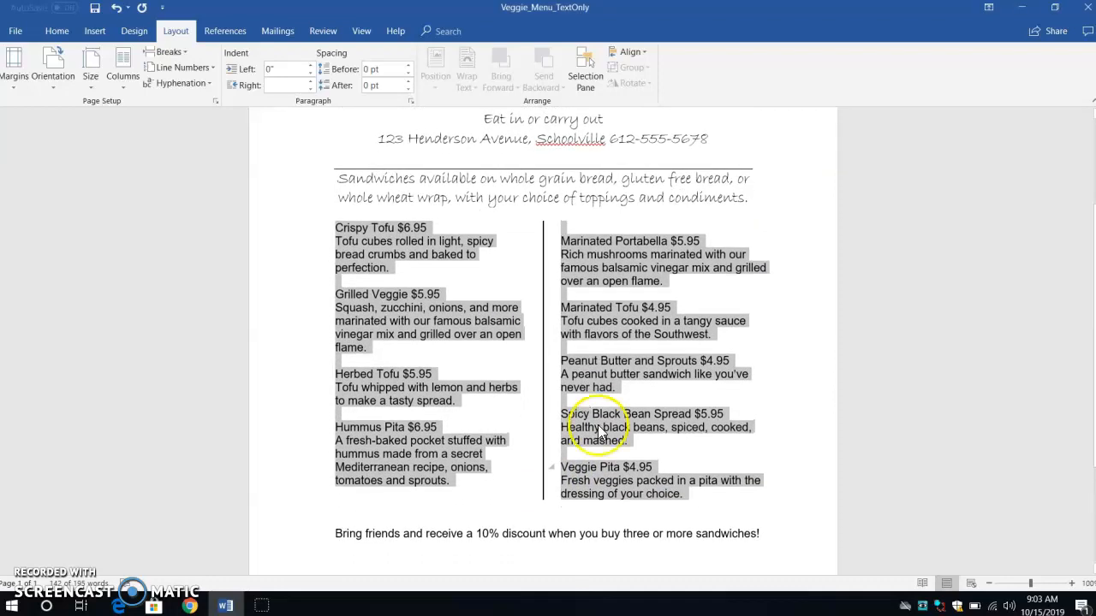
pyautogui.click(737, 512)
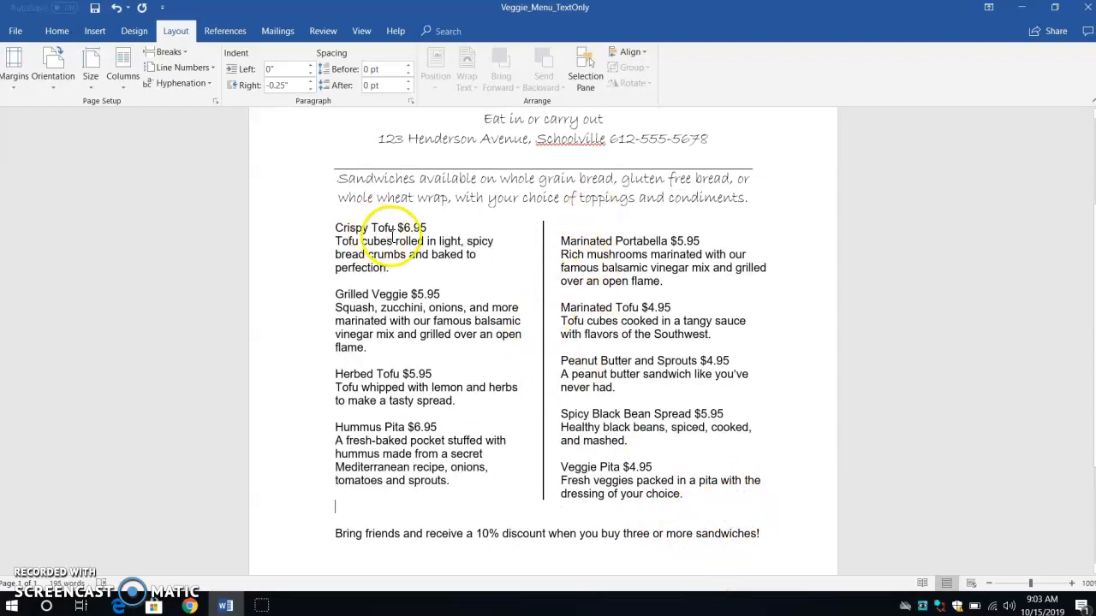
pyautogui.click(334, 228)
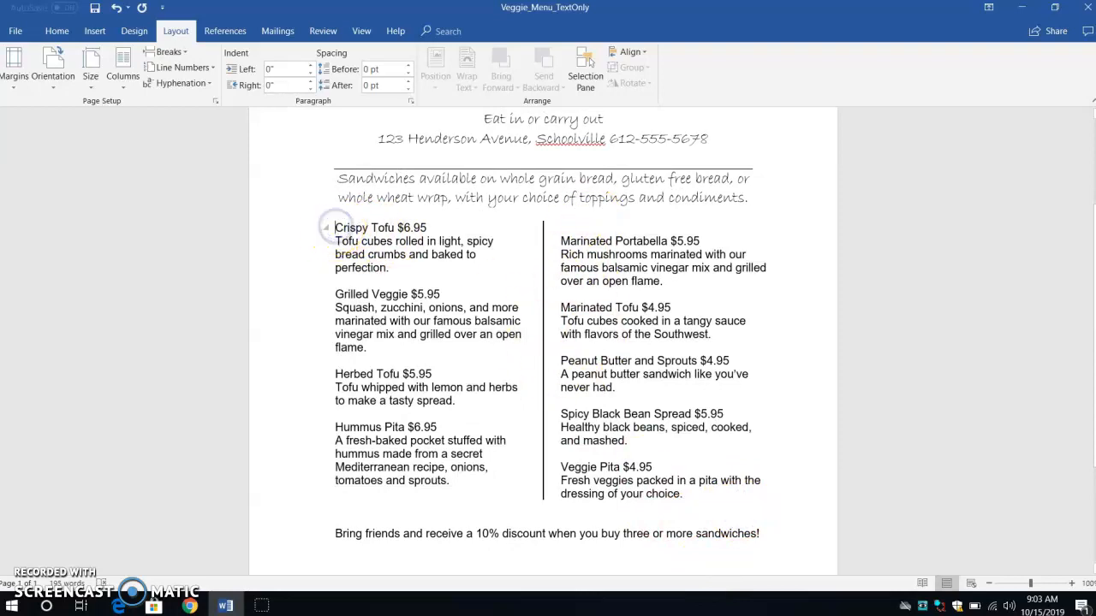
pyautogui.press('Return')
pyautogui.click(396, 231)
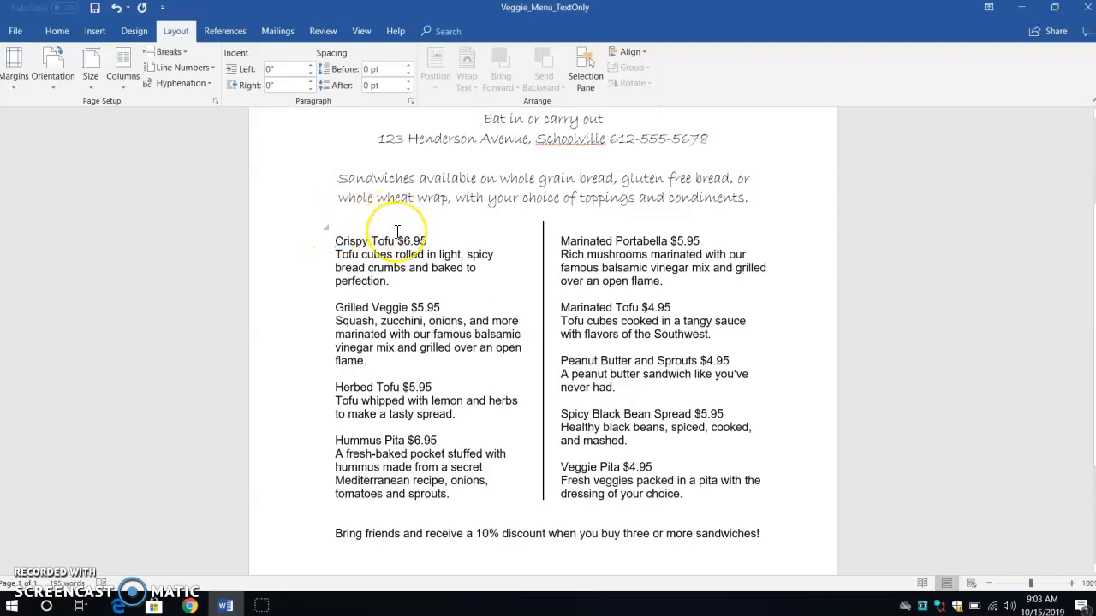
# - Center the closing 10% discount line at the bottom of the menu
pyautogui.click(336, 531)
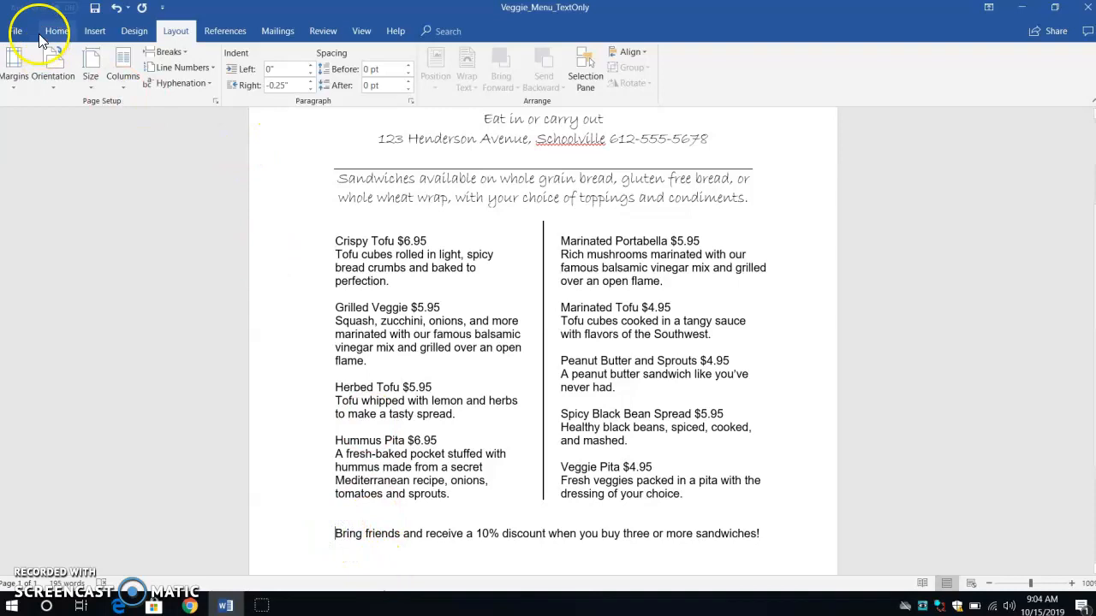
pyautogui.click(61, 33)
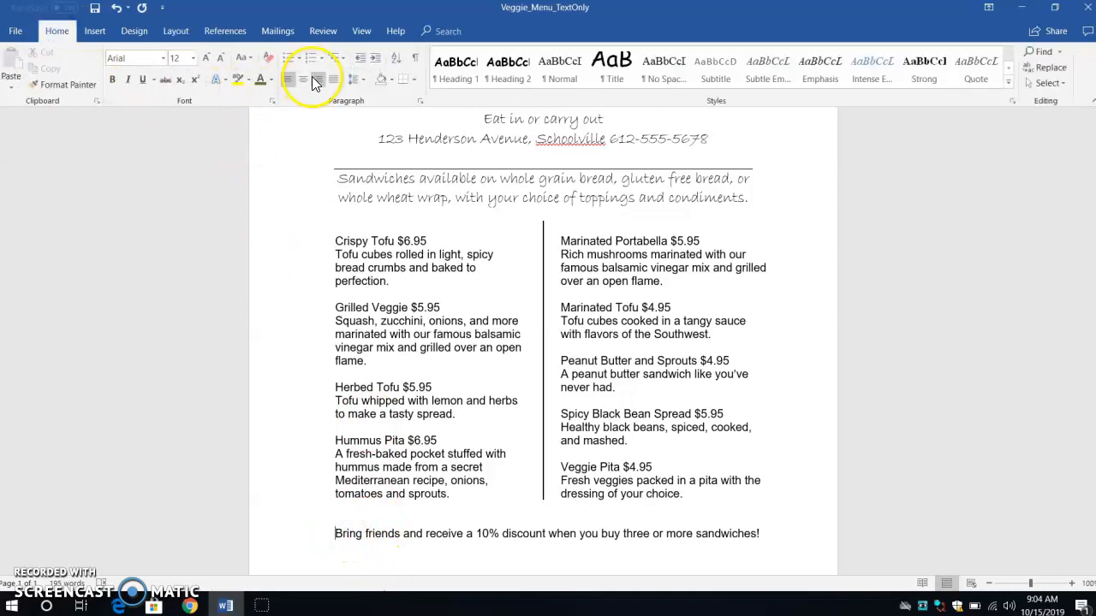
pyautogui.click(303, 79)
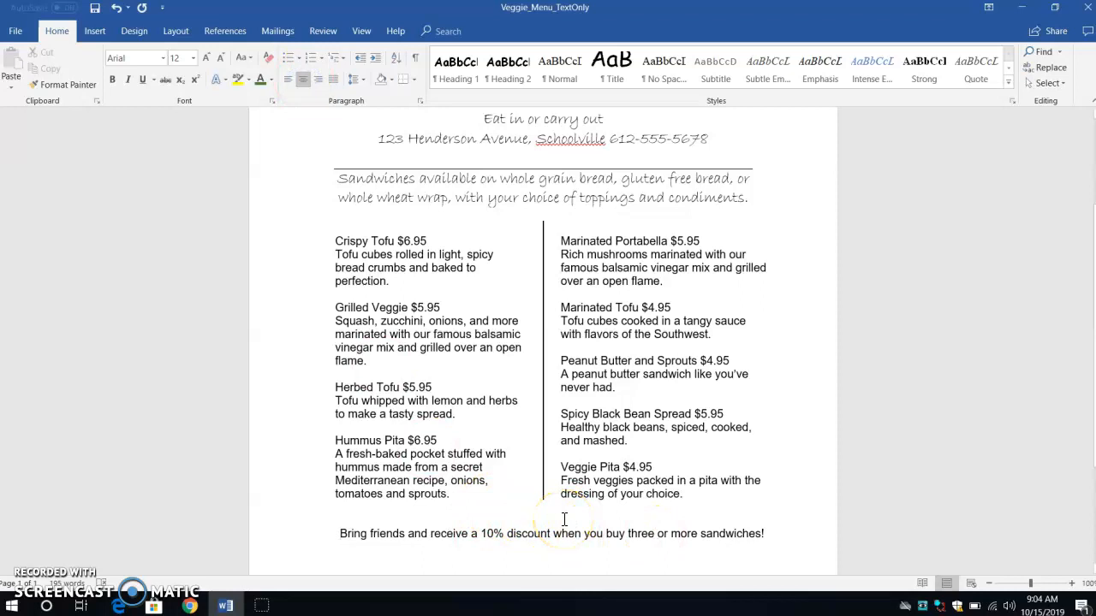
# - Insert a dot-leader tab before the price of each of the four left-column menu items
pyautogui.click(569, 353)
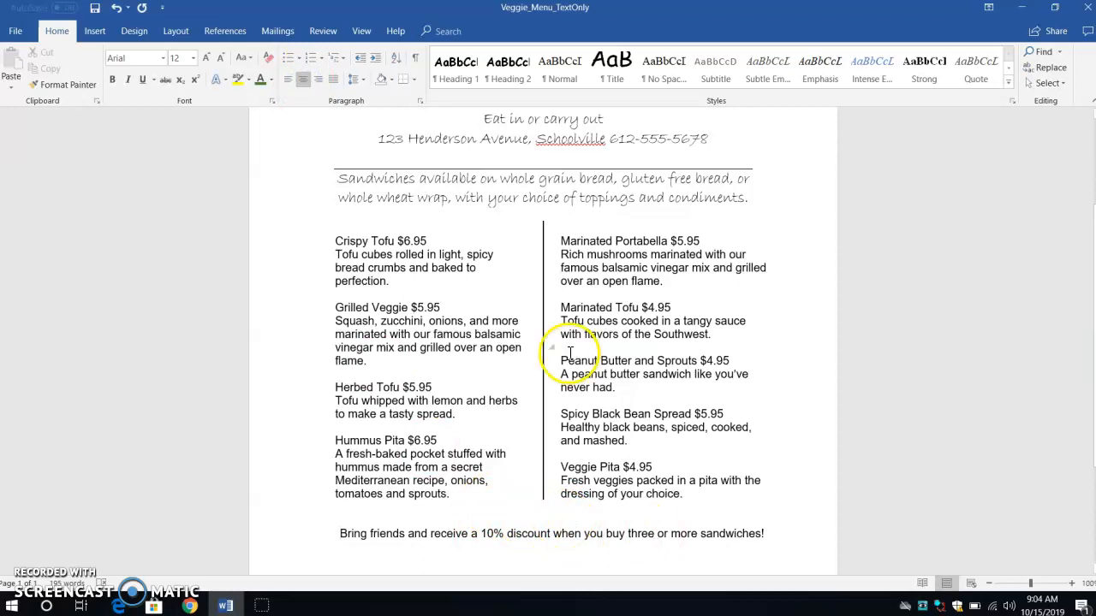
pyautogui.click(399, 240)
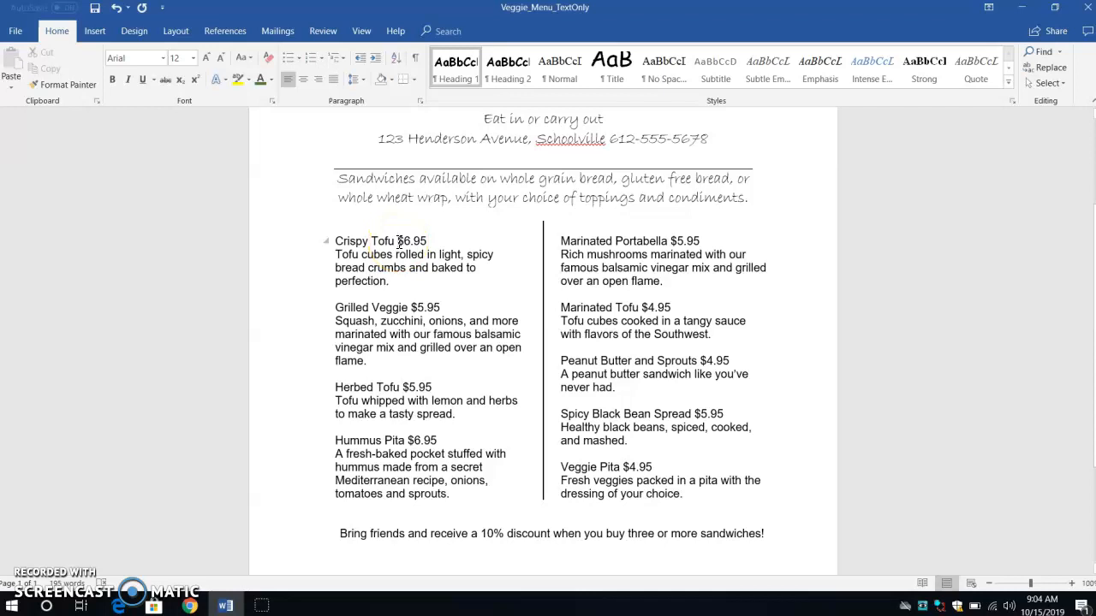
pyautogui.click(399, 240)
pyautogui.press('Tab')
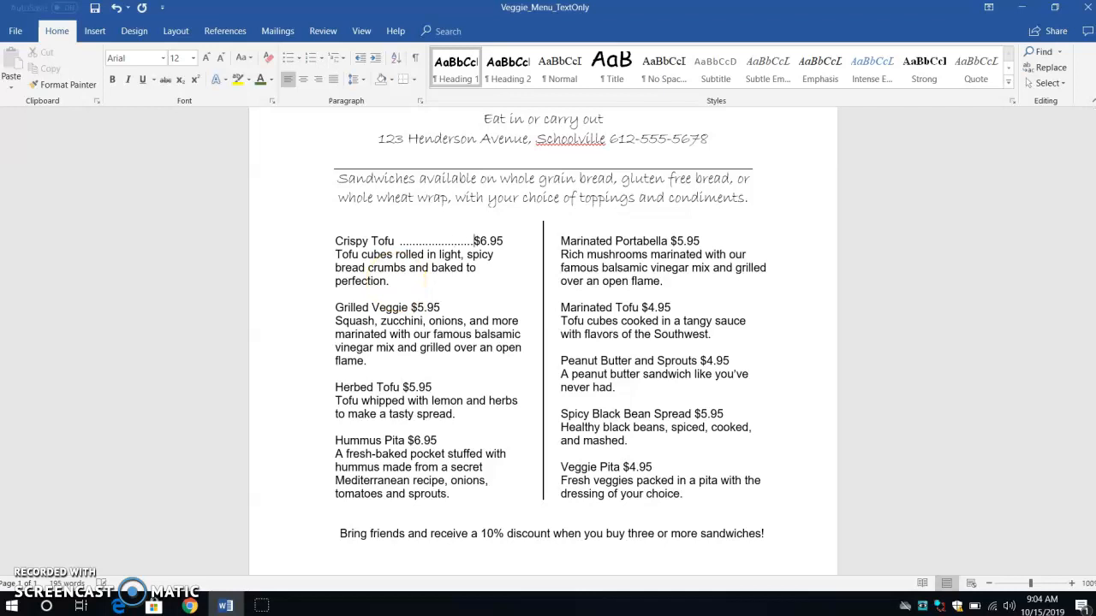
pyautogui.click(410, 308)
pyautogui.press('Tab')
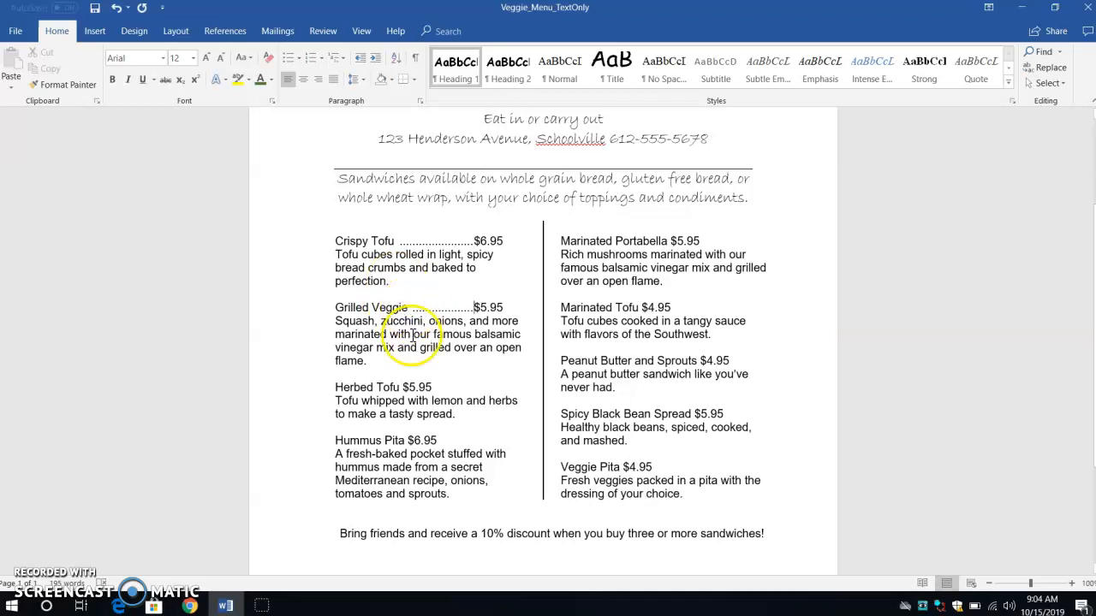
pyautogui.click(403, 387)
pyautogui.press('Tab')
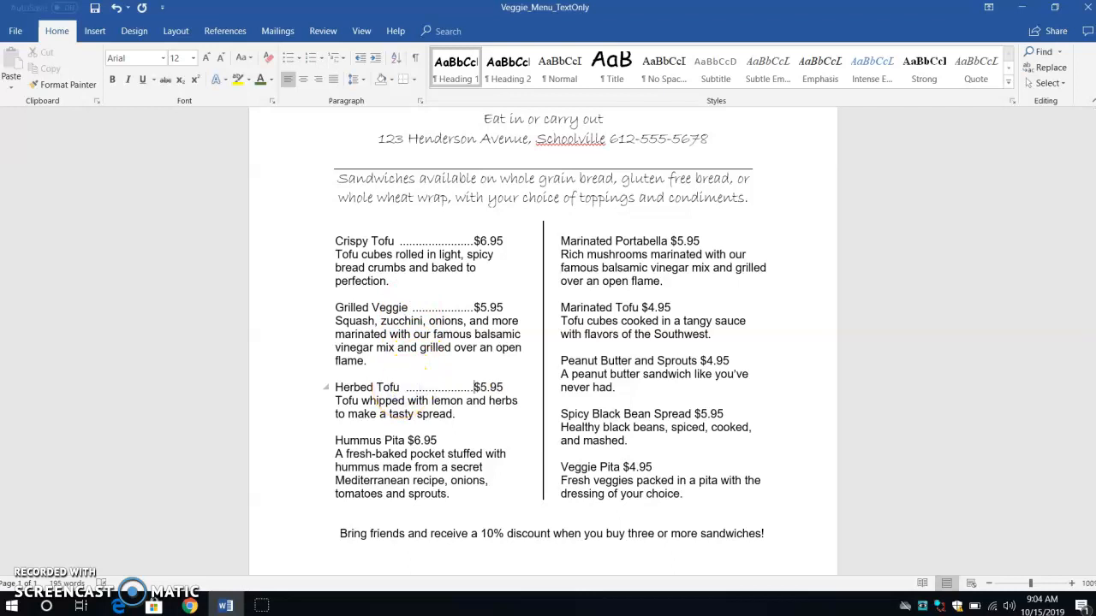
pyautogui.click(406, 441)
pyautogui.press('Tab')
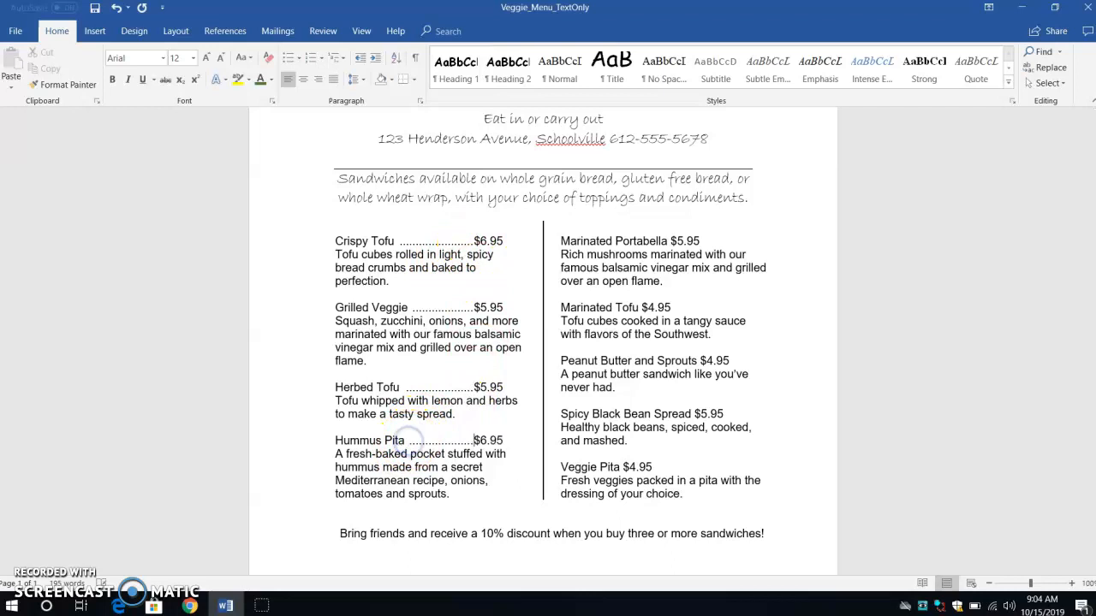
# - Insert a dot-leader tab before the price of each of the five right-column menu items
pyautogui.click(669, 241)
pyautogui.press('Tab')
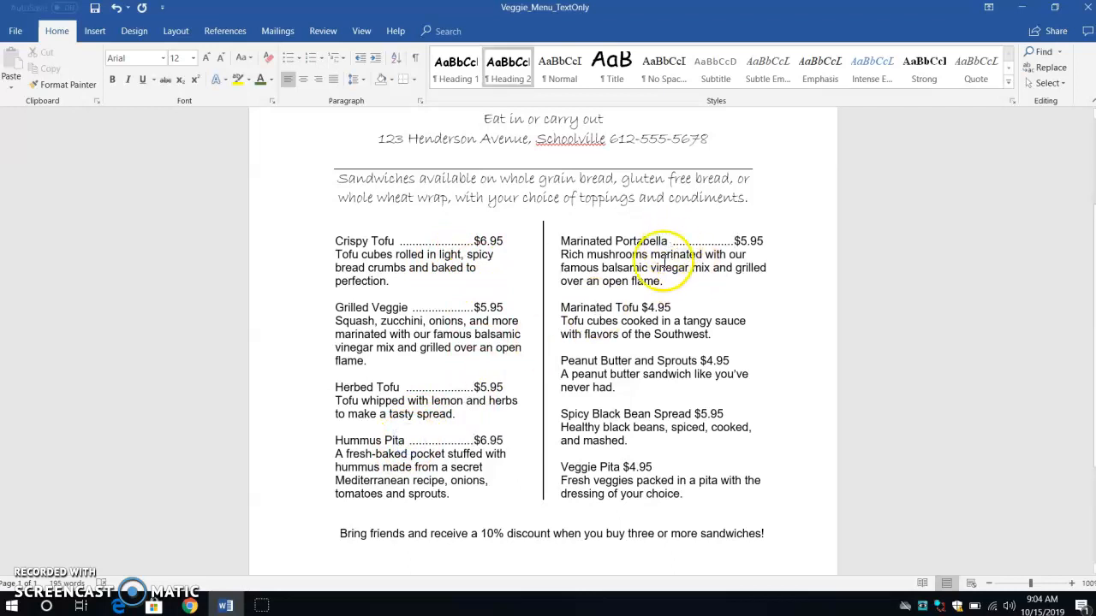
pyautogui.click(642, 307)
pyautogui.press('Tab')
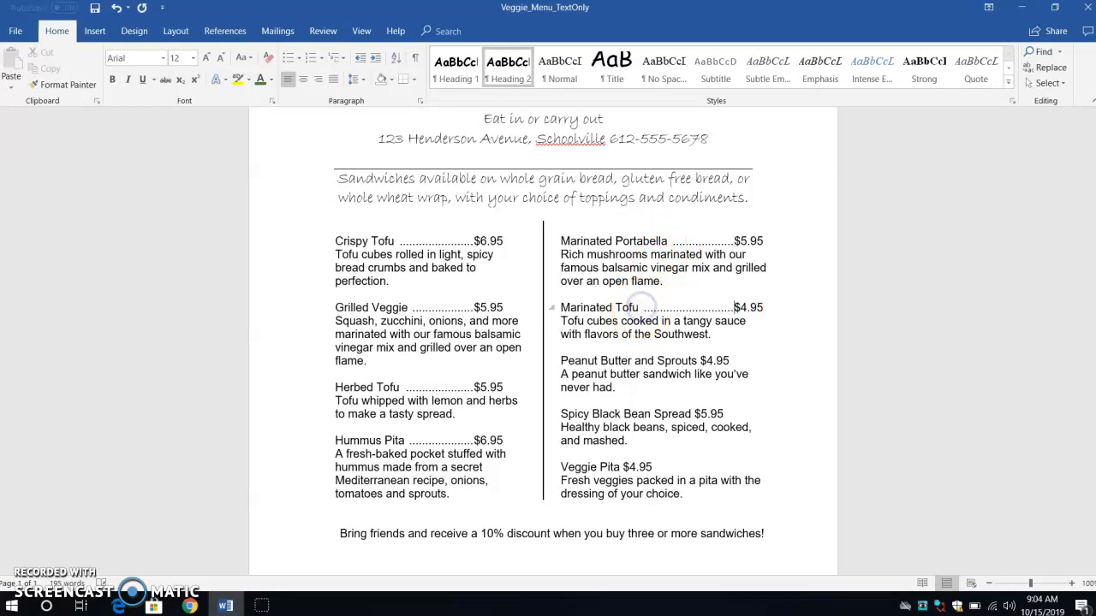
pyautogui.click(700, 360)
pyautogui.press('Tab')
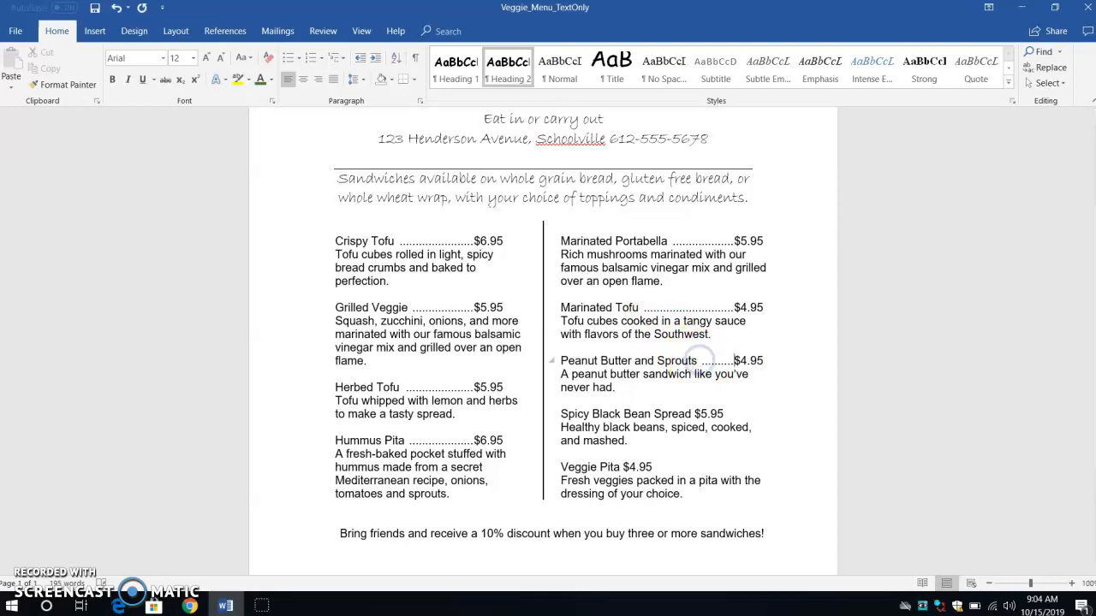
pyautogui.click(695, 415)
pyautogui.press('Tab')
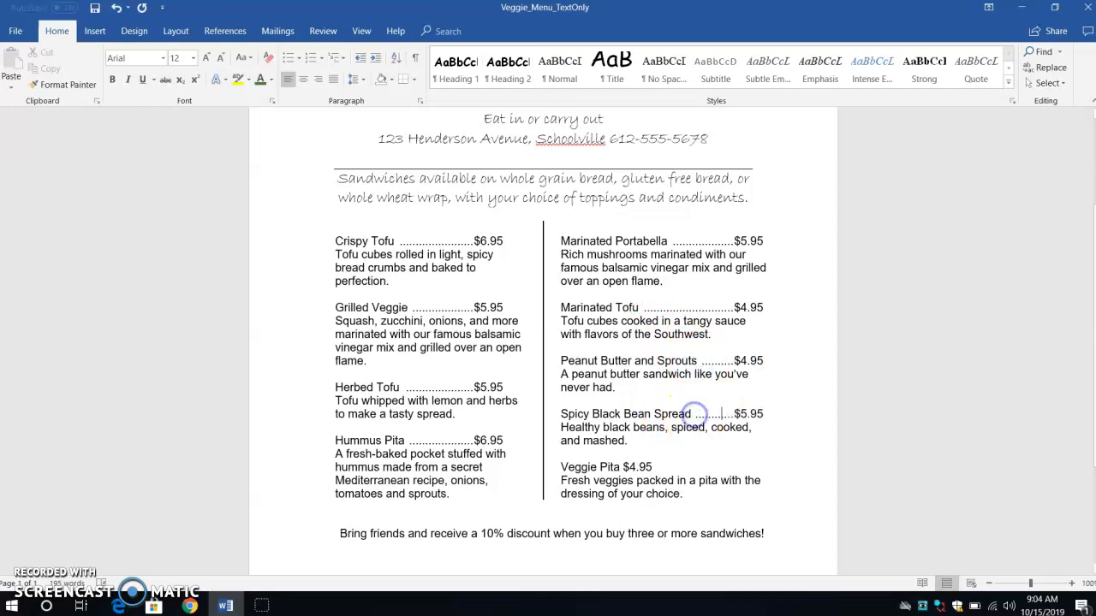
pyautogui.click(622, 467)
pyautogui.press('Tab')
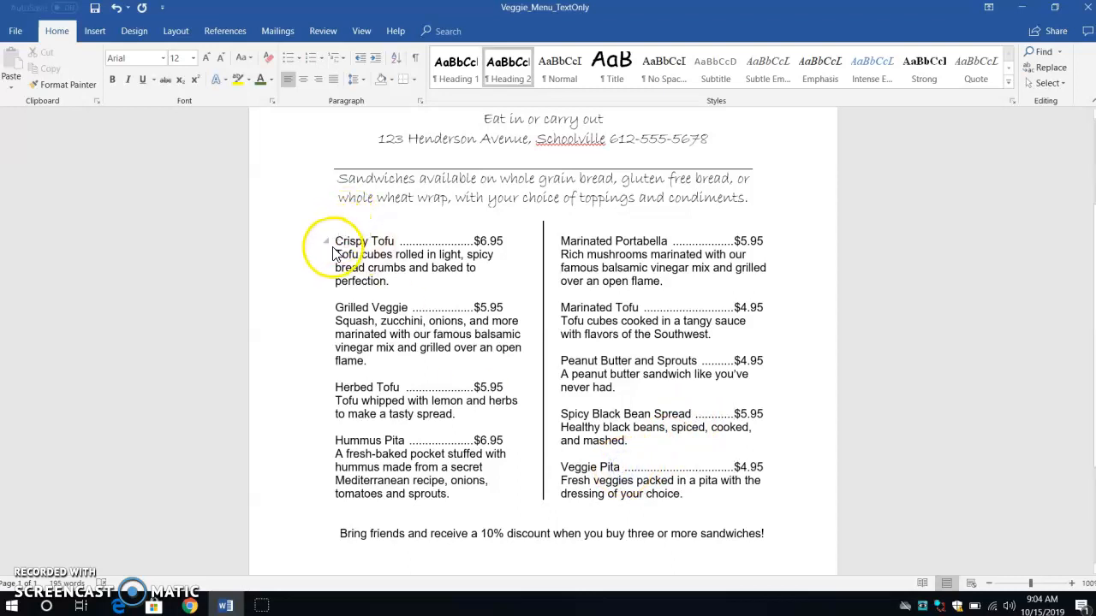
# - Bold the name and price lines of the four left-column menu items
pyautogui.moveTo(335, 241); pyautogui.dragTo(516, 245)
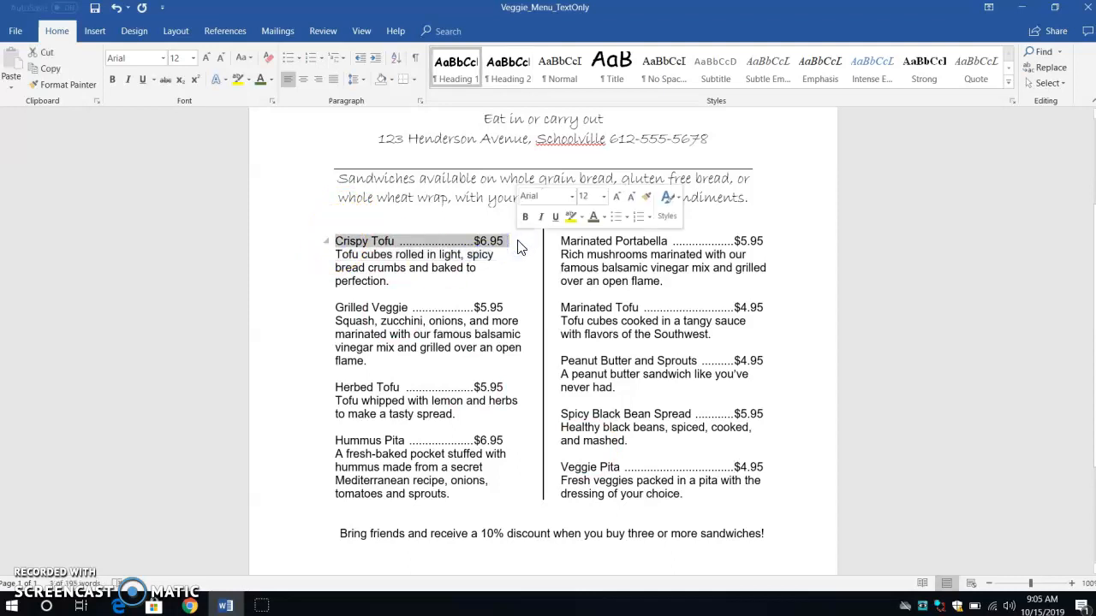
pyautogui.click(524, 218)
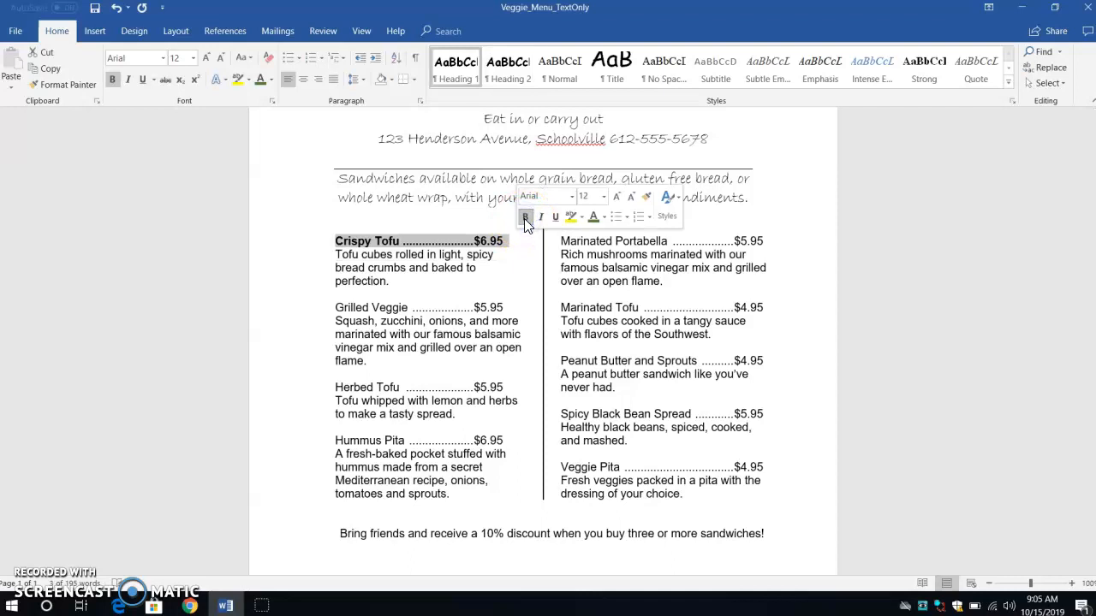
pyautogui.moveTo(330, 307); pyautogui.dragTo(507, 308)
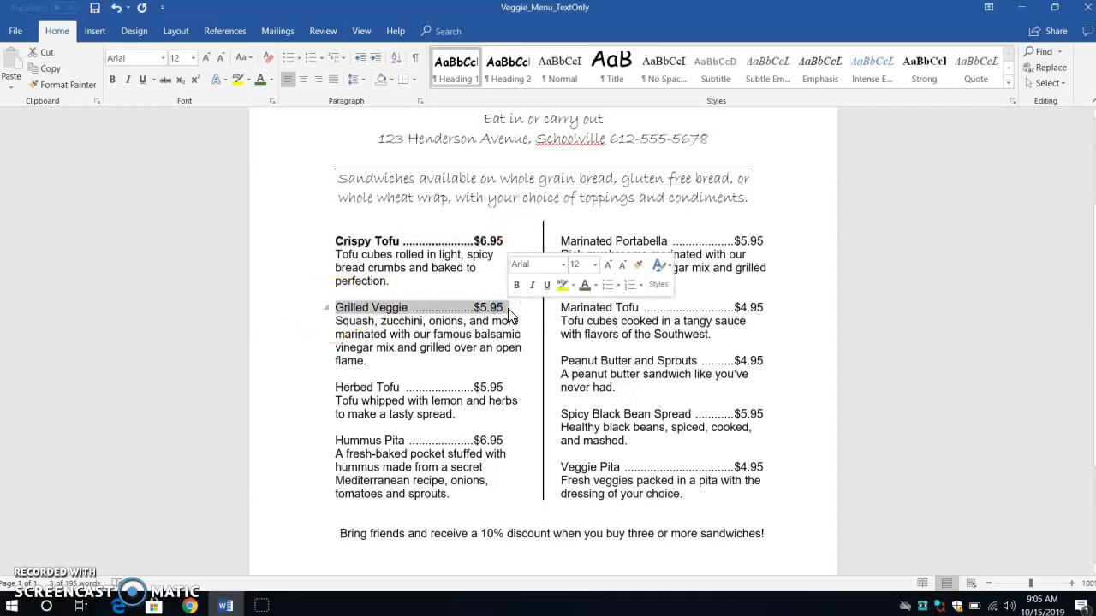
pyautogui.hotkey('ctrl', 'b')
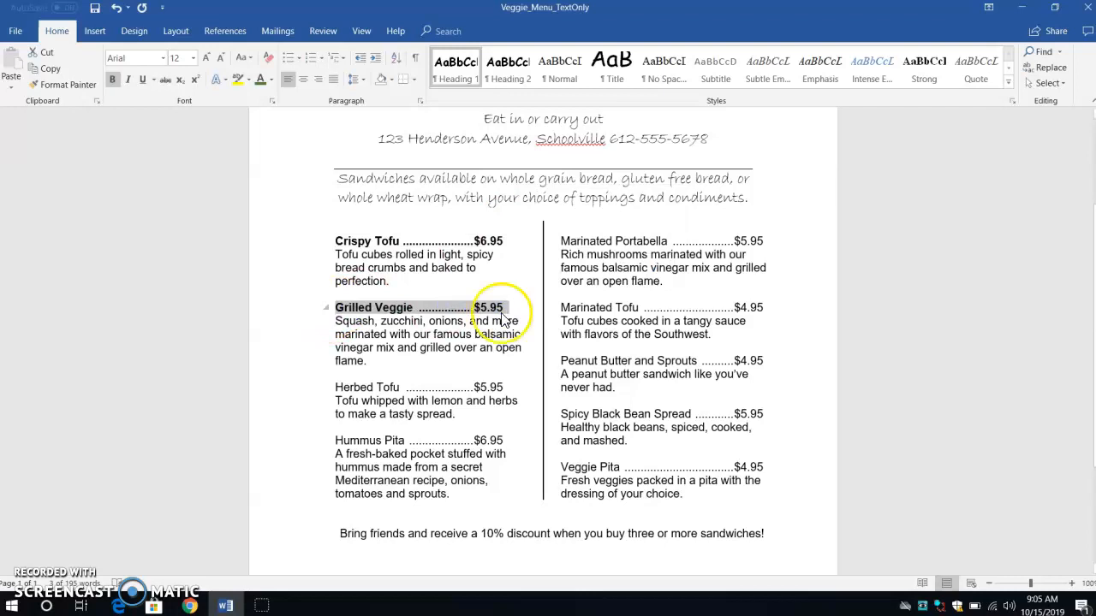
pyautogui.click(345, 384)
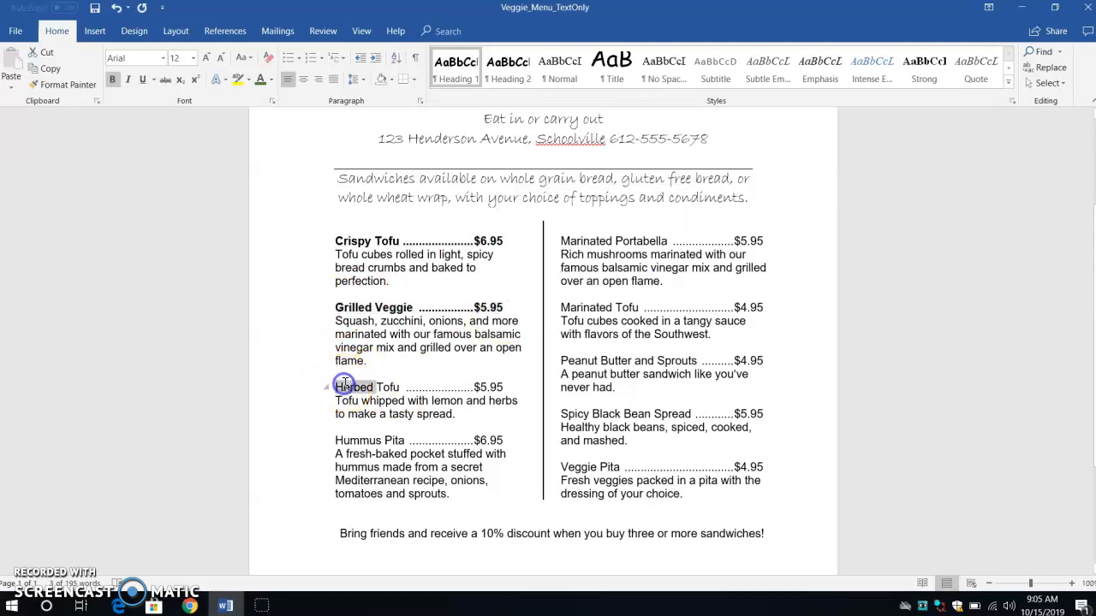
pyautogui.tripleClick(342, 389)
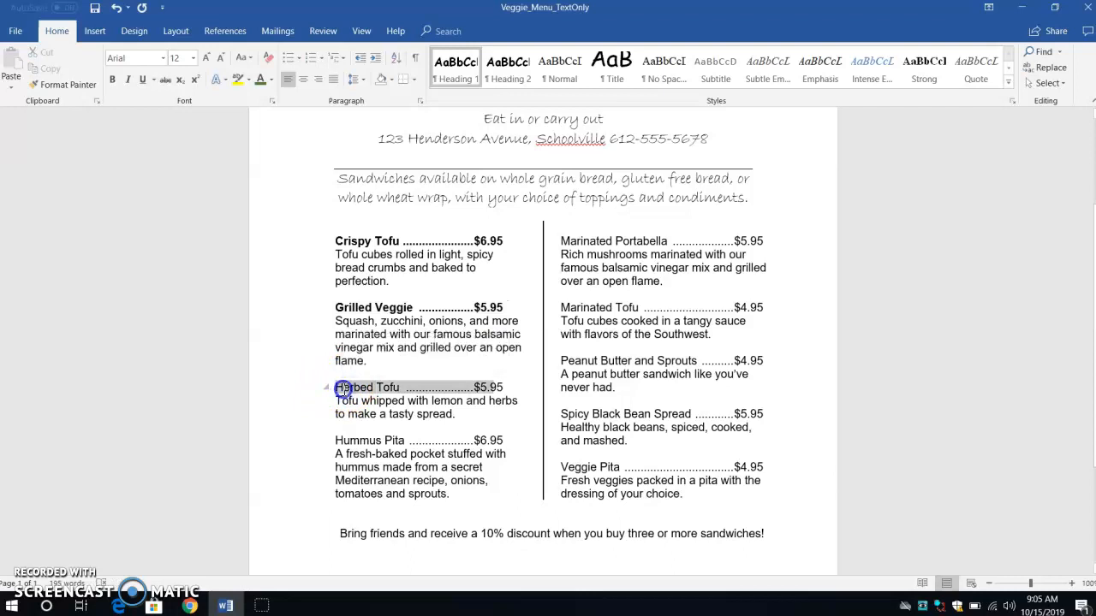
pyautogui.hotkey('ctrl', 'b')
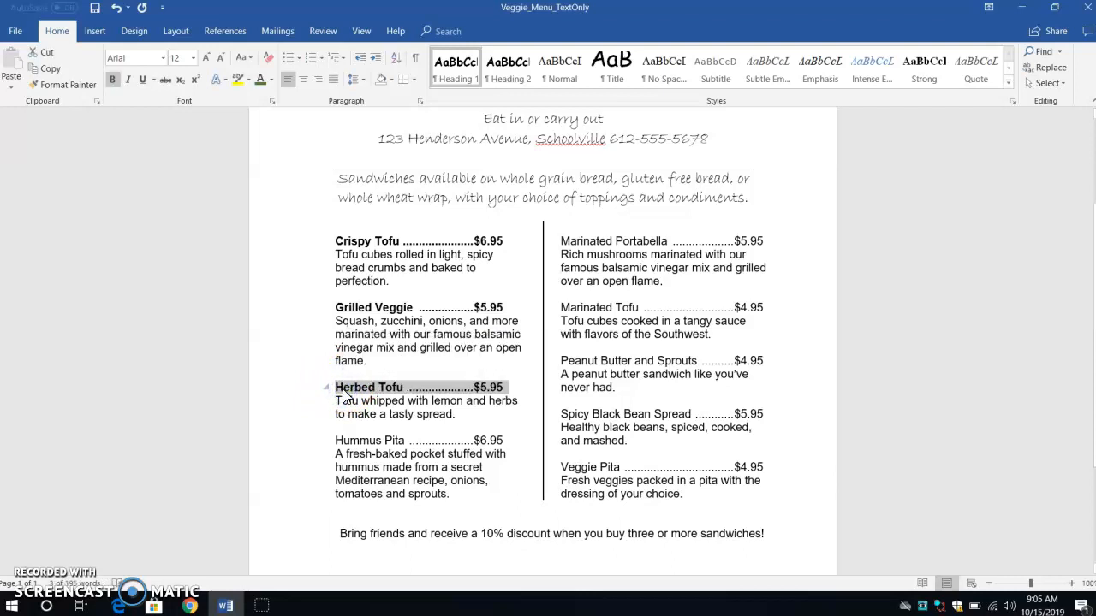
pyautogui.doubleClick(354, 441)
pyautogui.click(353, 441)
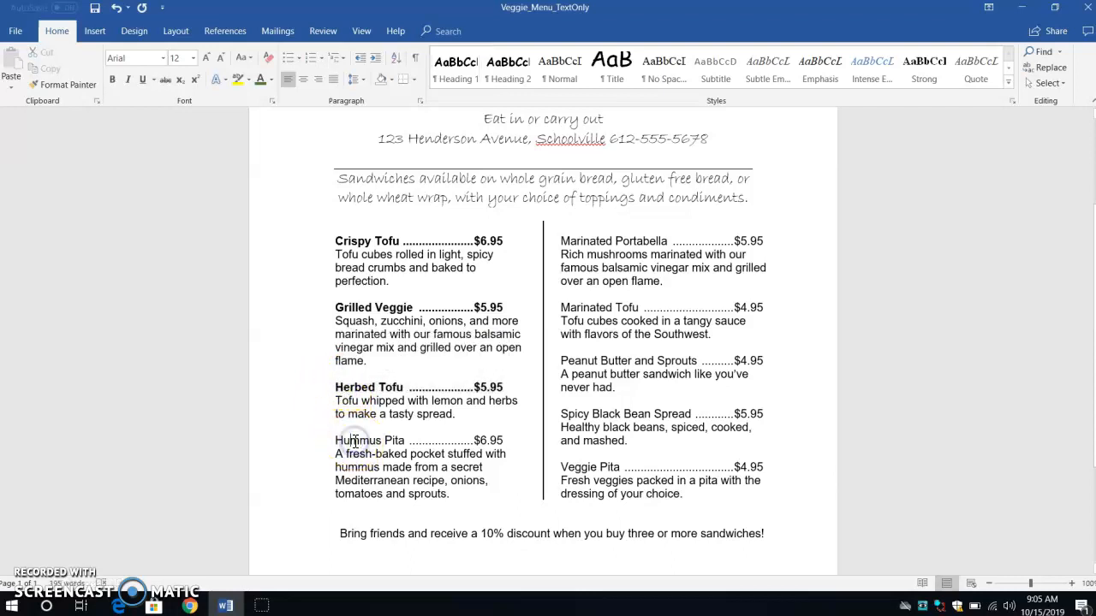
pyautogui.tripleClick(353, 442)
pyautogui.hotkey('ctrl', 'b')
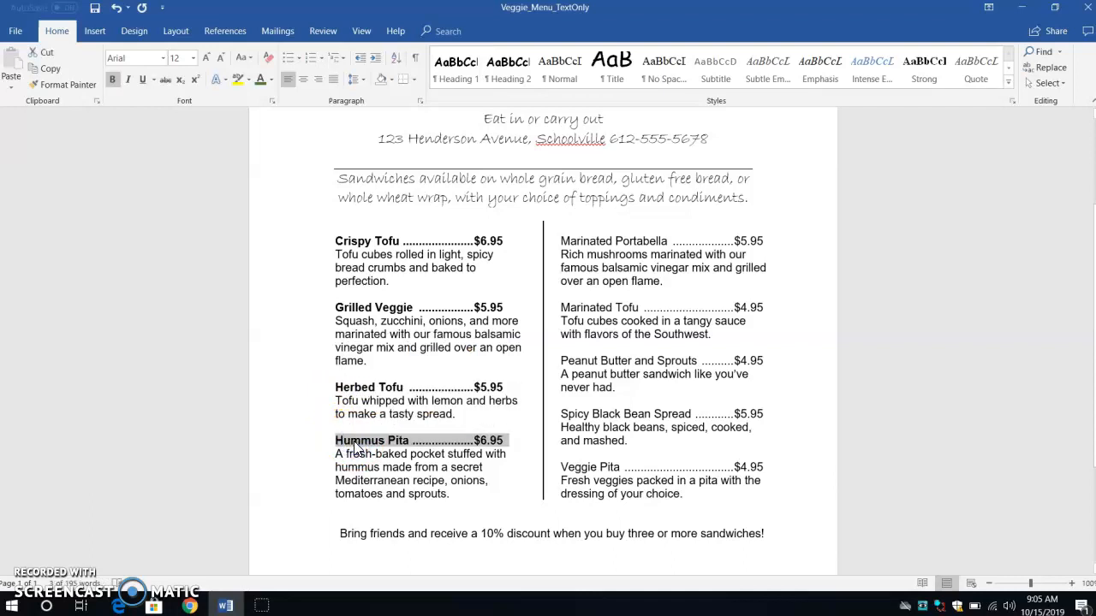
# - Bold the name and price lines of the five right-column menu items
pyautogui.tripleClick(591, 243)
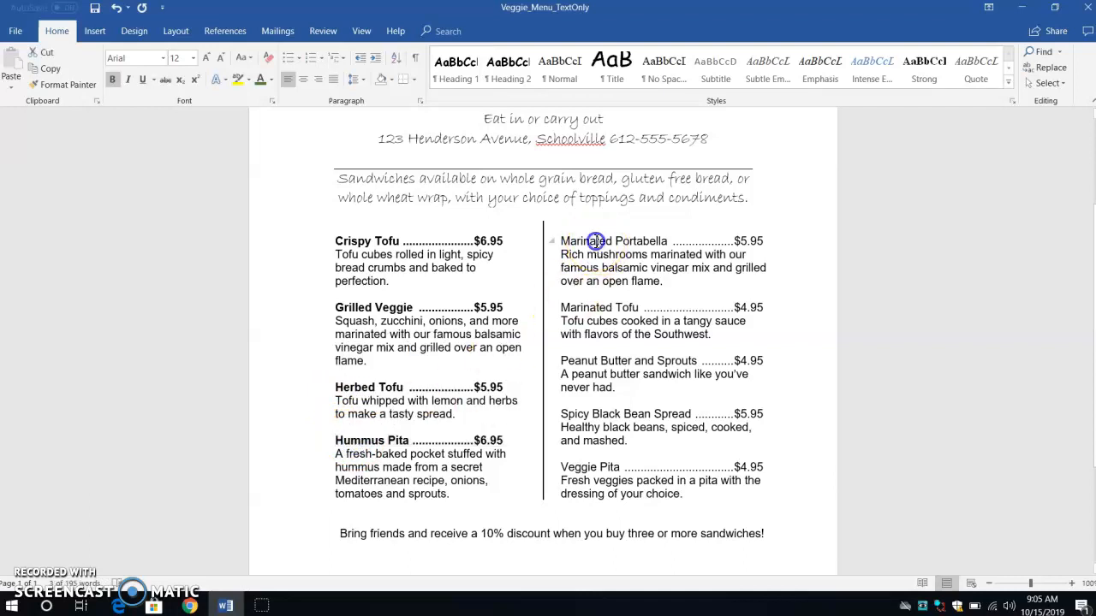
pyautogui.hotkey('ctrl', 'b')
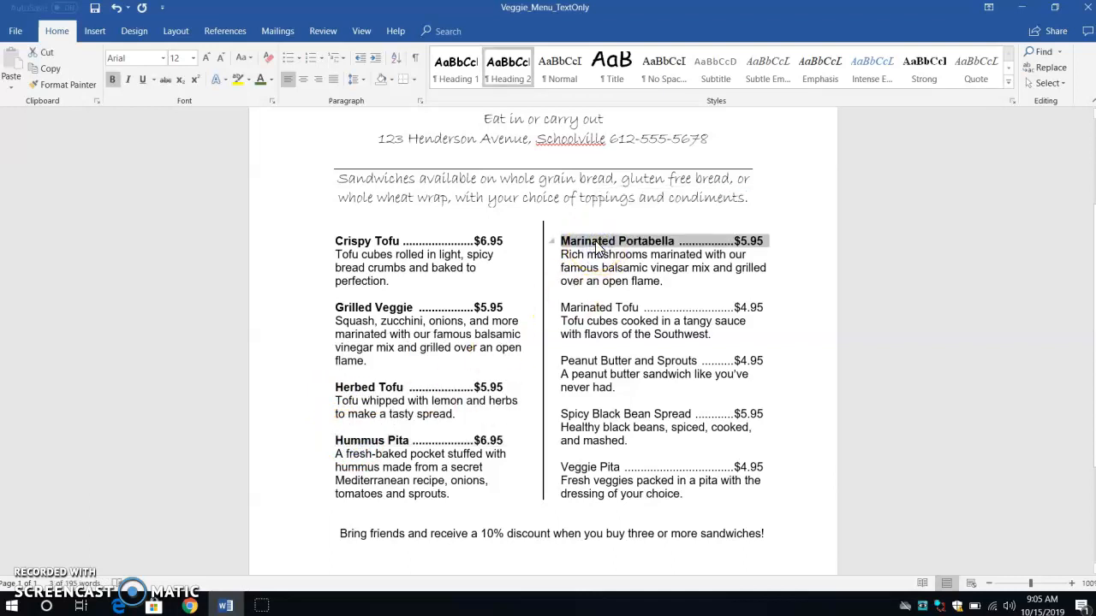
pyautogui.tripleClick(596, 309)
pyautogui.hotkey('ctrl', 'b')
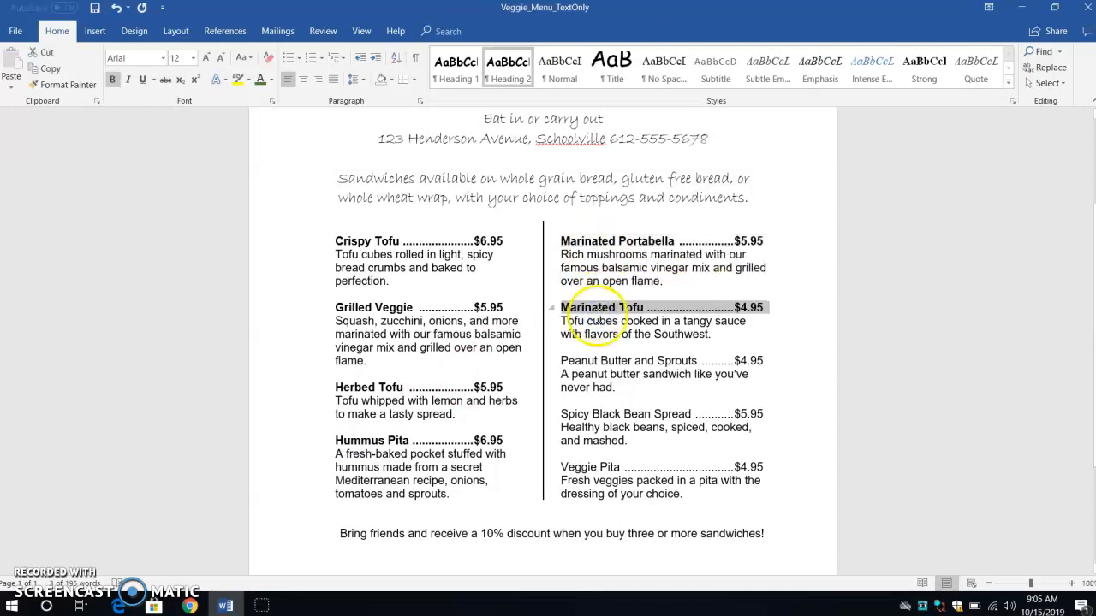
pyautogui.tripleClick(603, 362)
pyautogui.hotkey('ctrl', 'b')
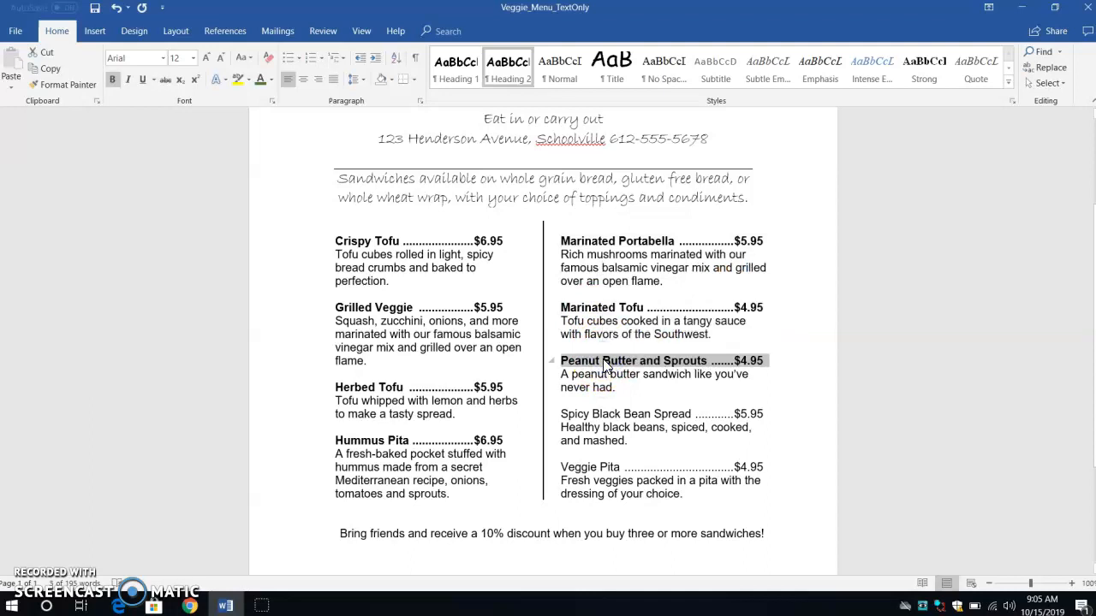
pyautogui.tripleClick(590, 415)
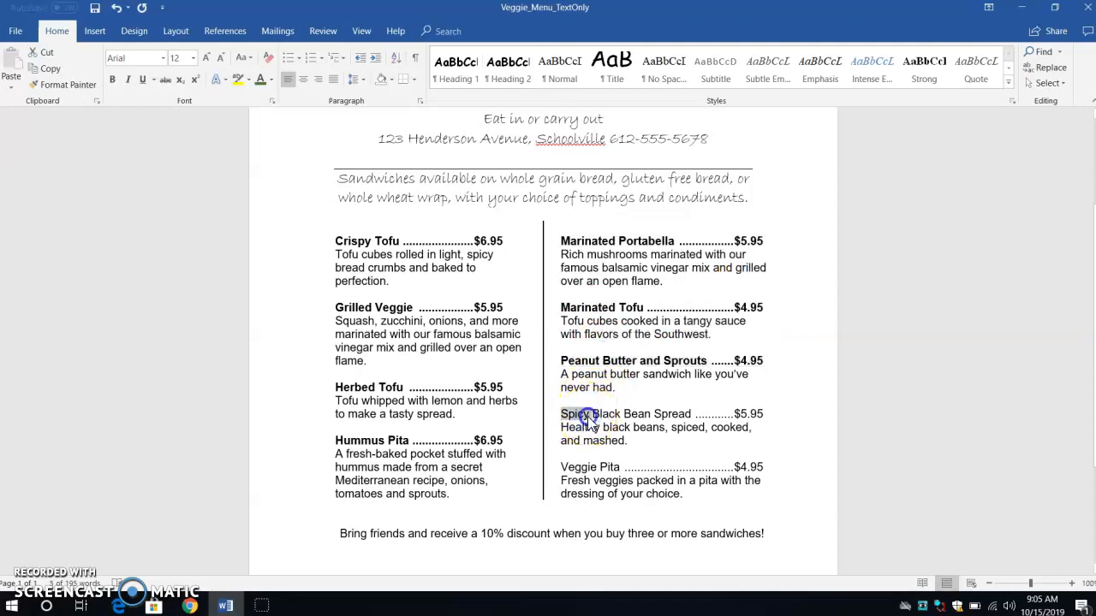
pyautogui.hotkey('ctrl', 'b')
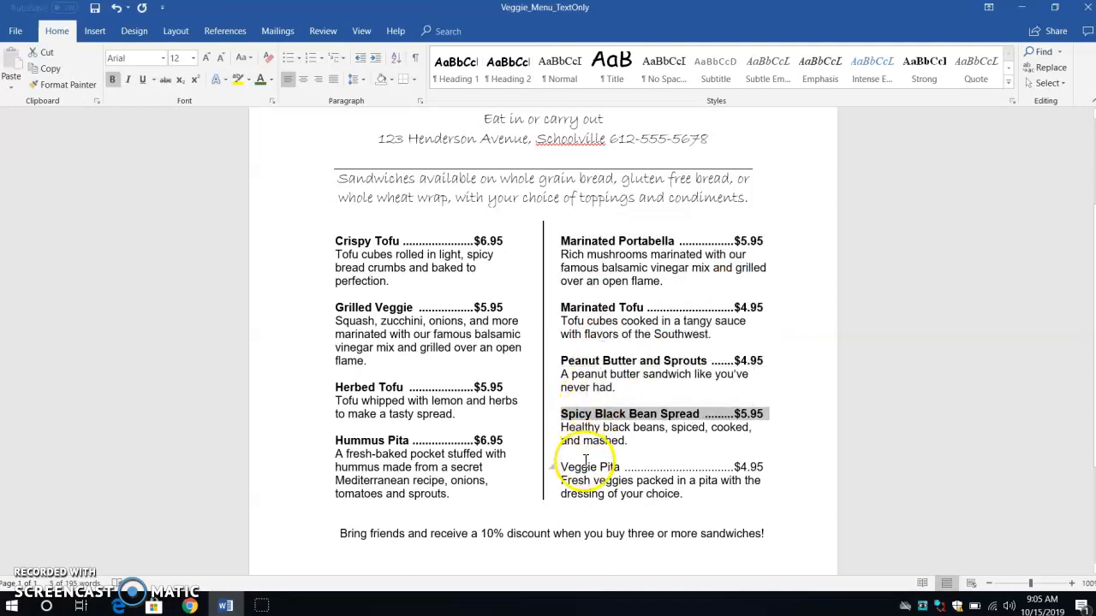
pyautogui.click(584, 481)
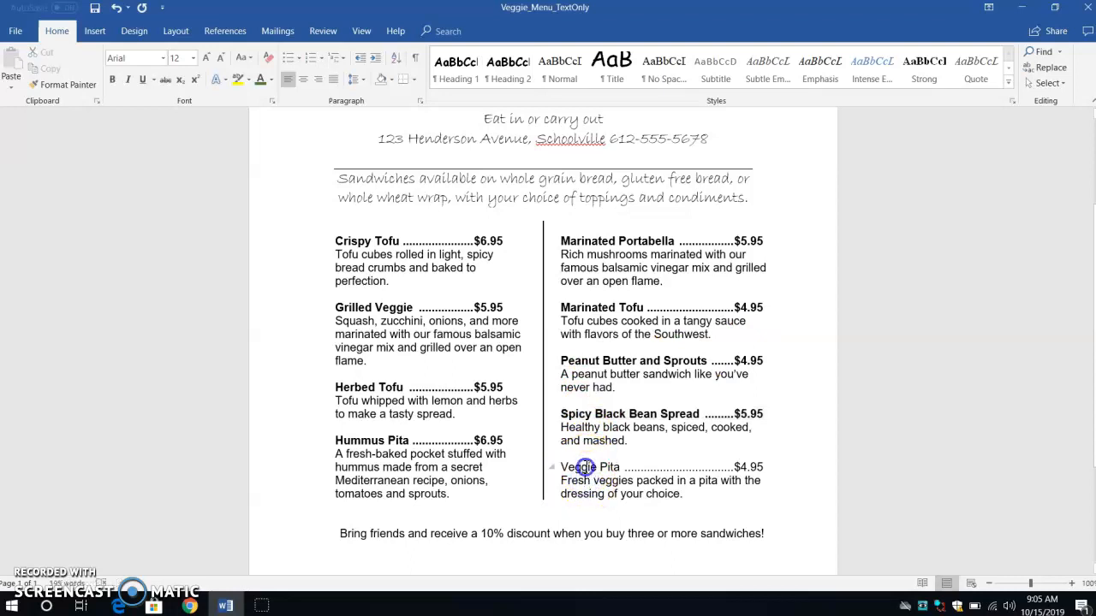
pyautogui.tripleClick(585, 467)
pyautogui.hotkey('ctrl', 'b')
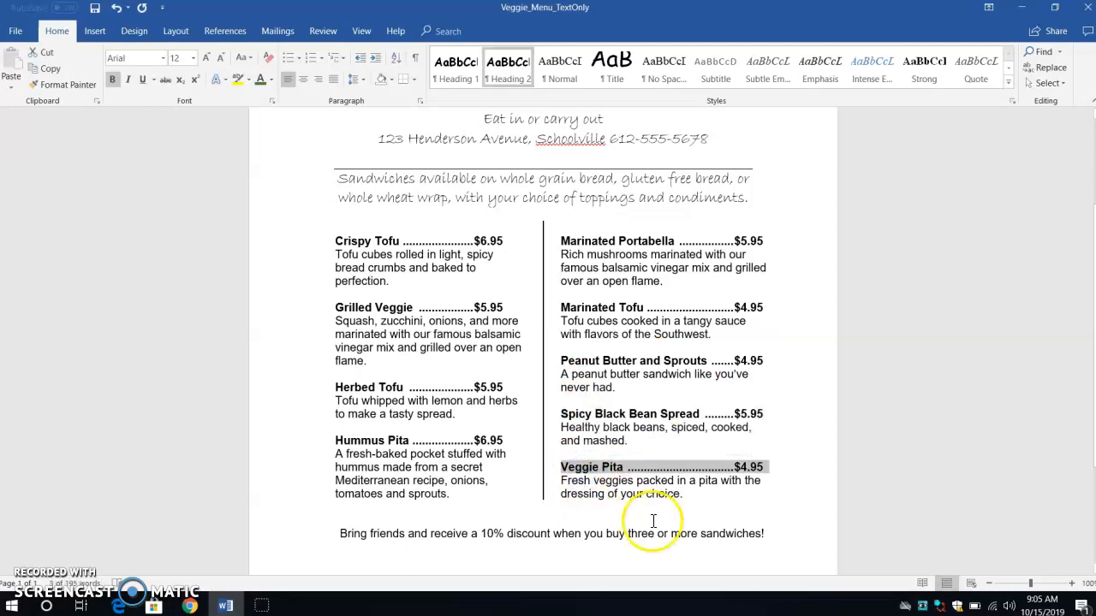
pyautogui.click(714, 487)
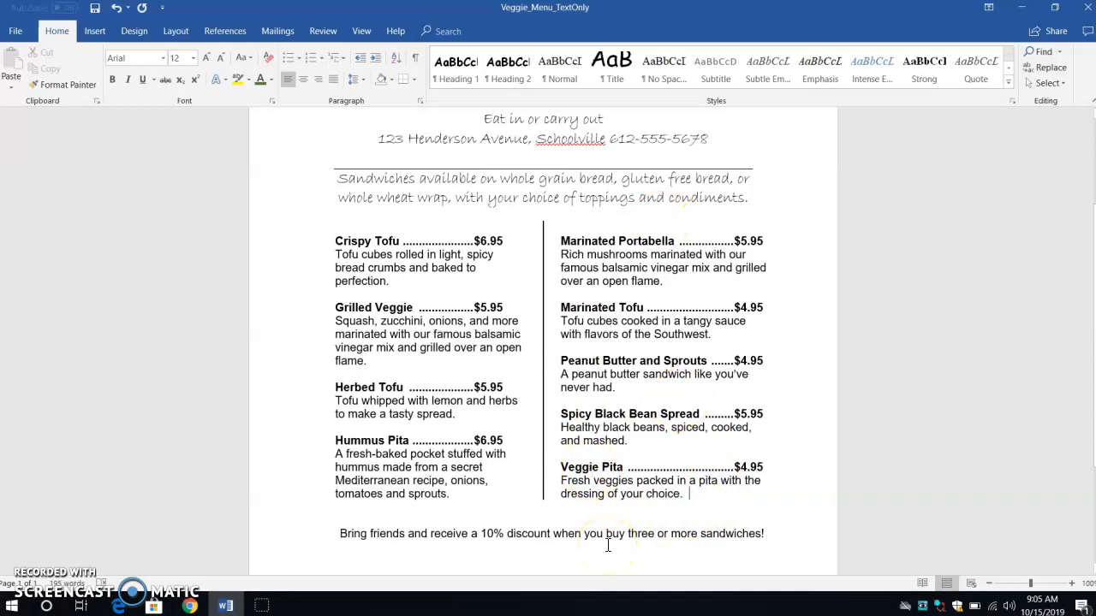
pyautogui.scroll(-4, 608, 546)
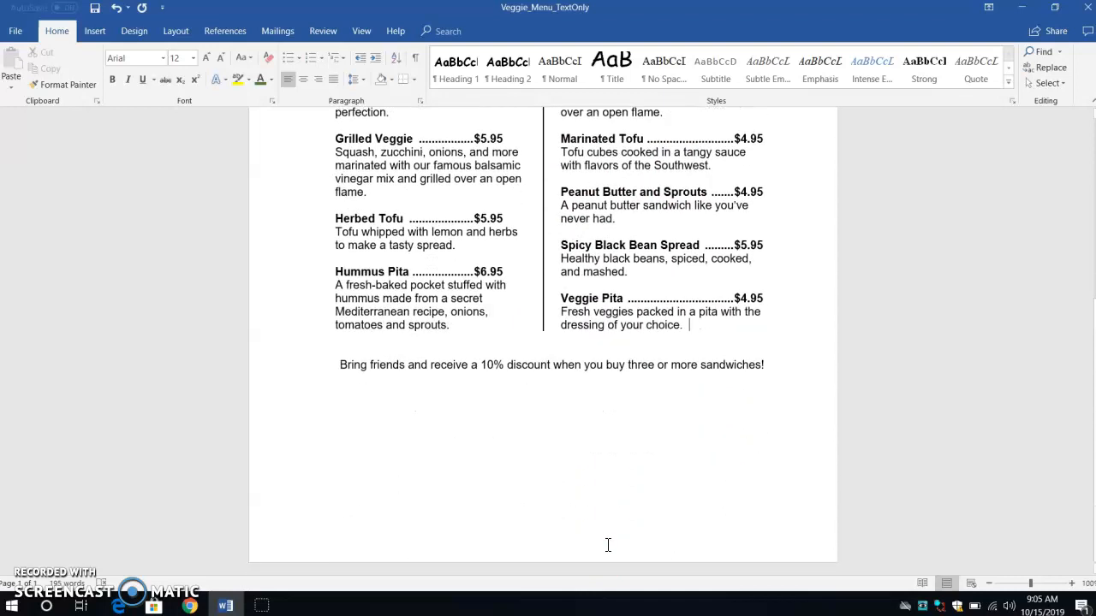
pyautogui.scroll(8, 608, 545)
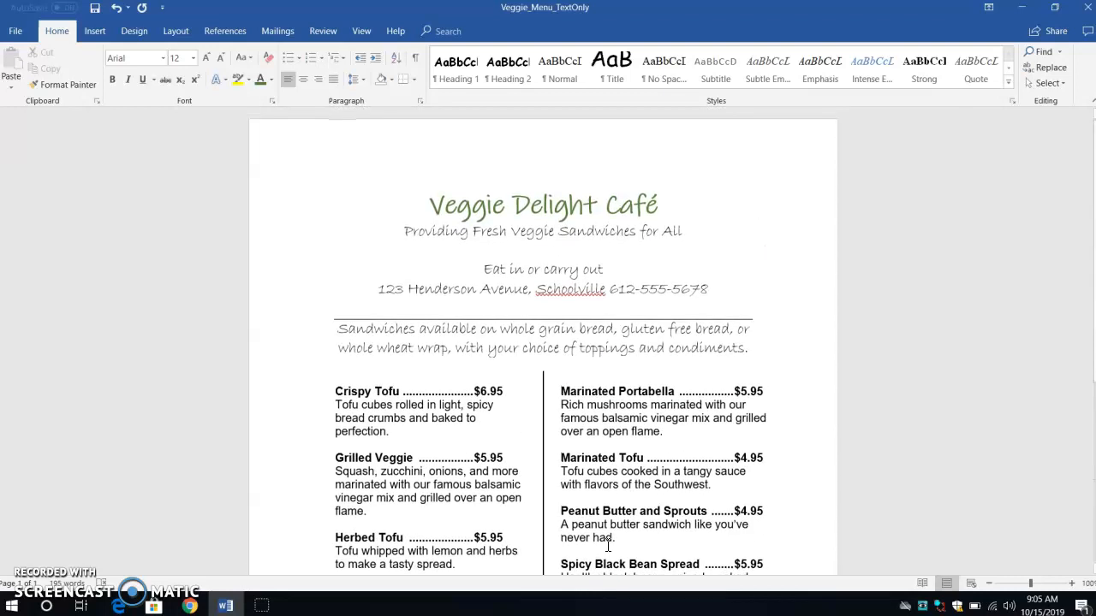
pyautogui.scroll(-4, 608, 546)
pyautogui.scroll(-2, 608, 545)
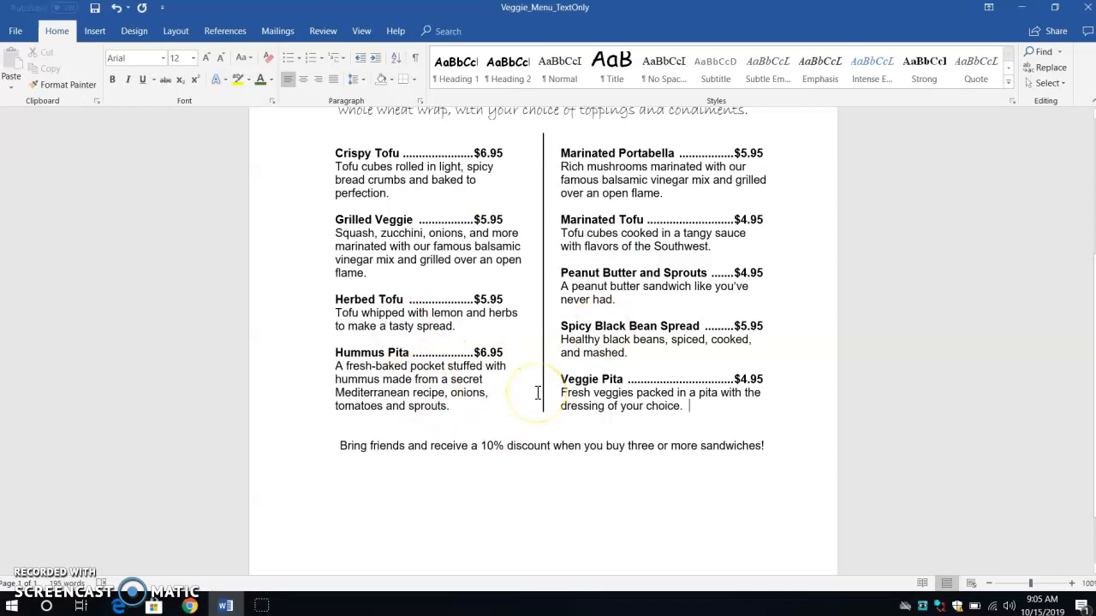
# - Open the page border settings and choose a decorative art border for the whole document
pyautogui.scroll(5, 537, 392)
pyautogui.scroll(-5, 537, 393)
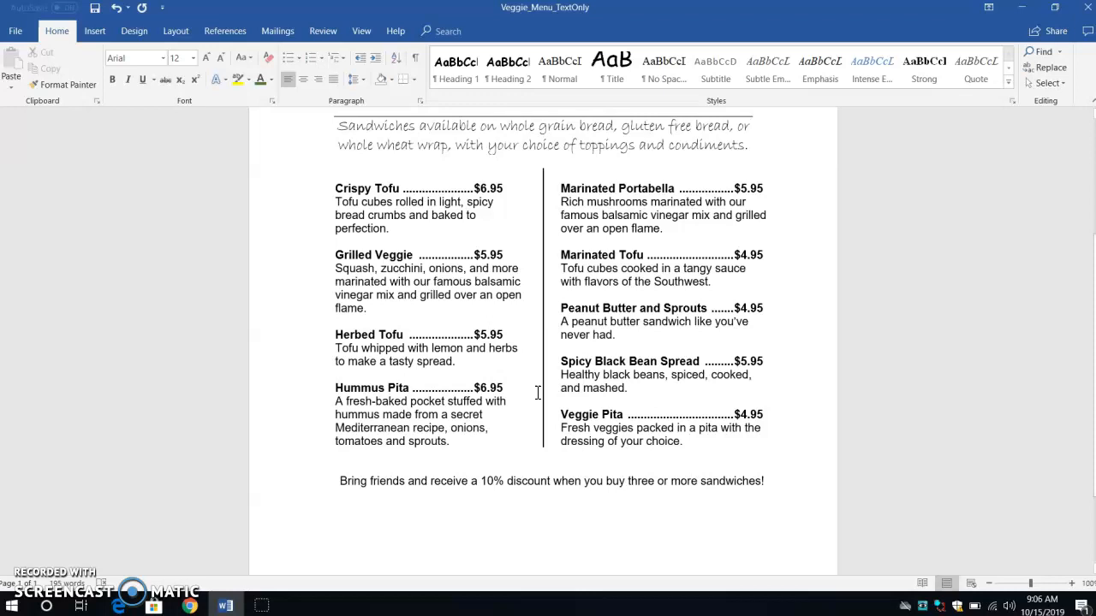
pyautogui.scroll(2, 537, 393)
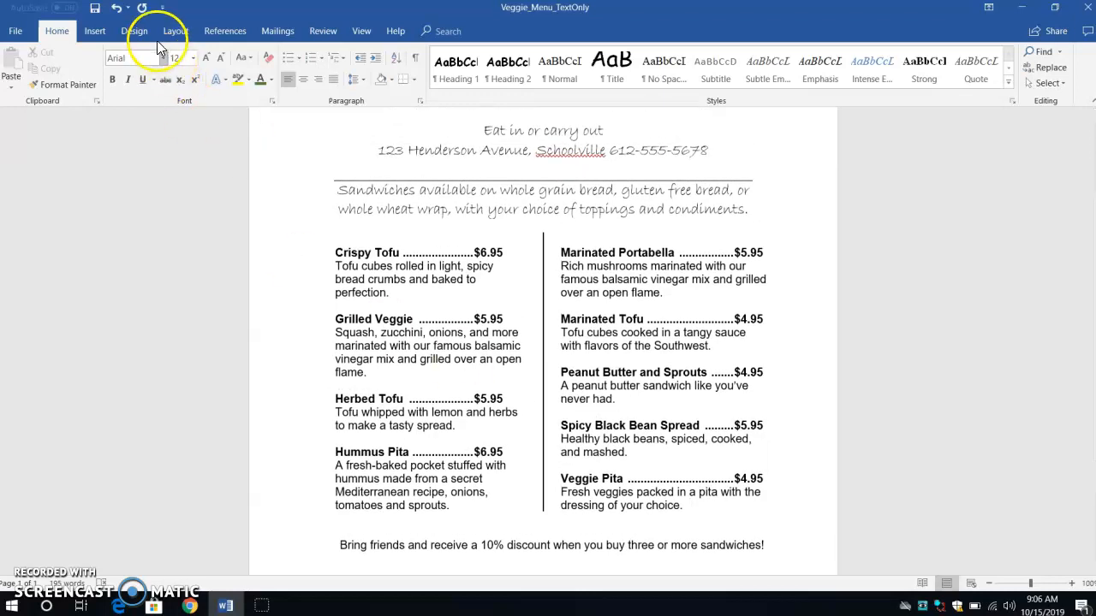
pyautogui.click(133, 31)
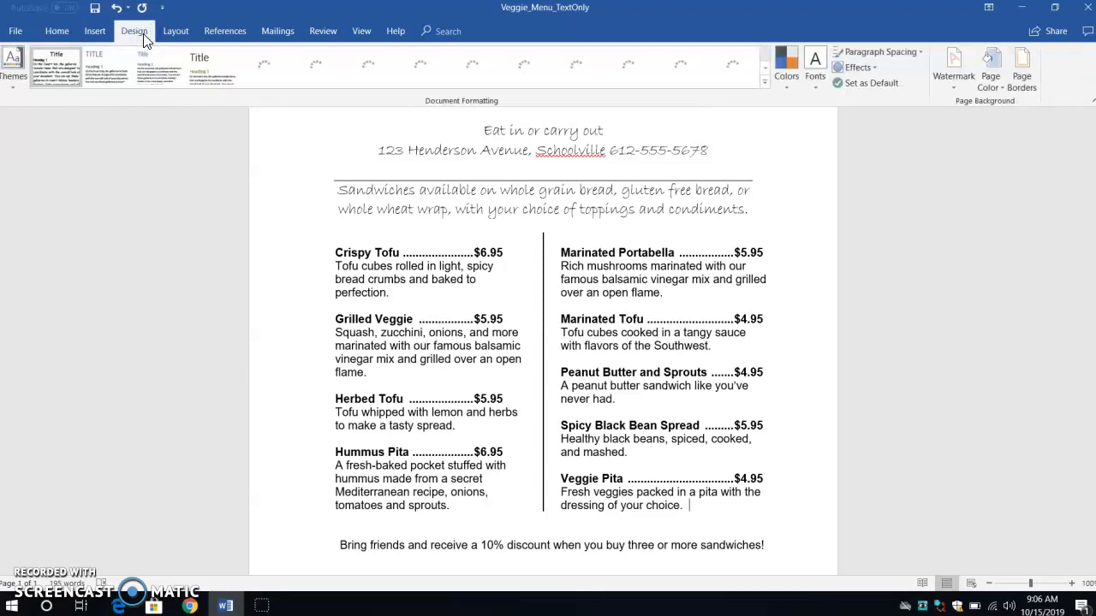
pyautogui.click(1024, 75)
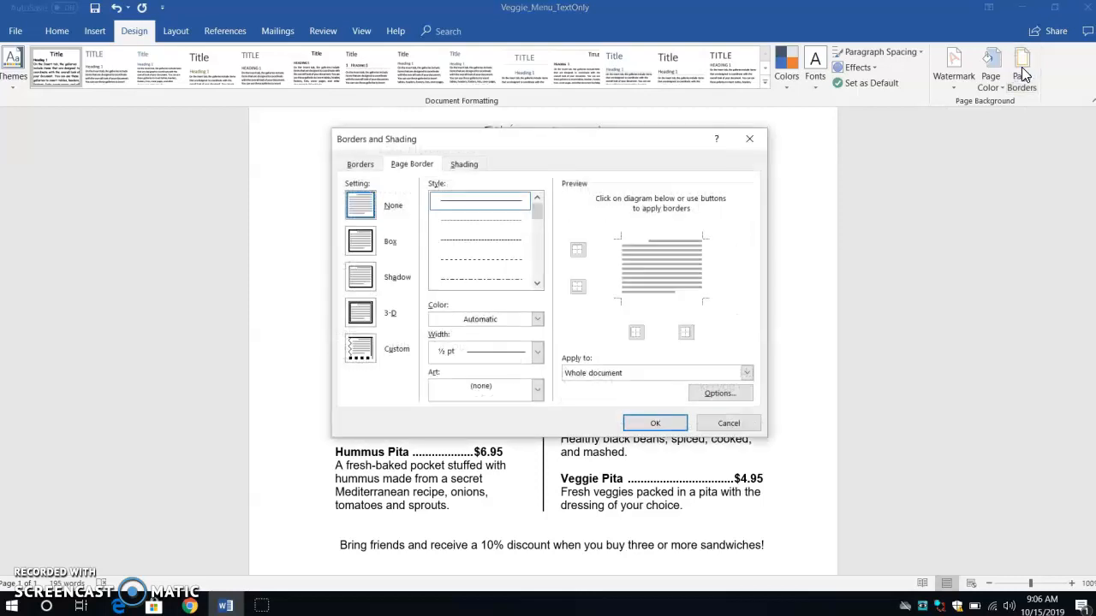
pyautogui.click(537, 390)
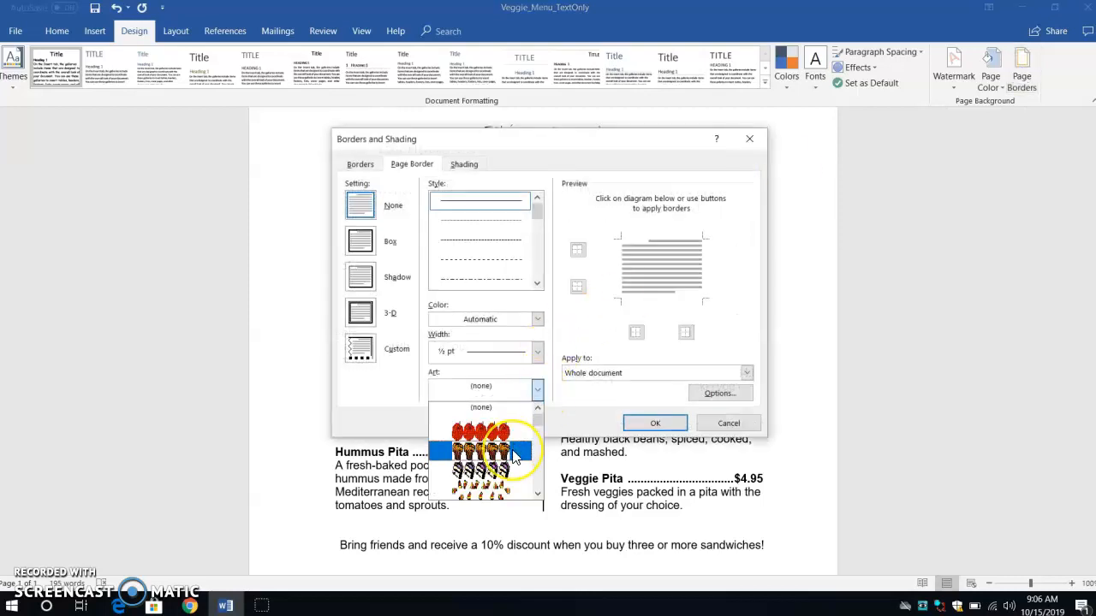
pyautogui.scroll(-1, 520, 469)
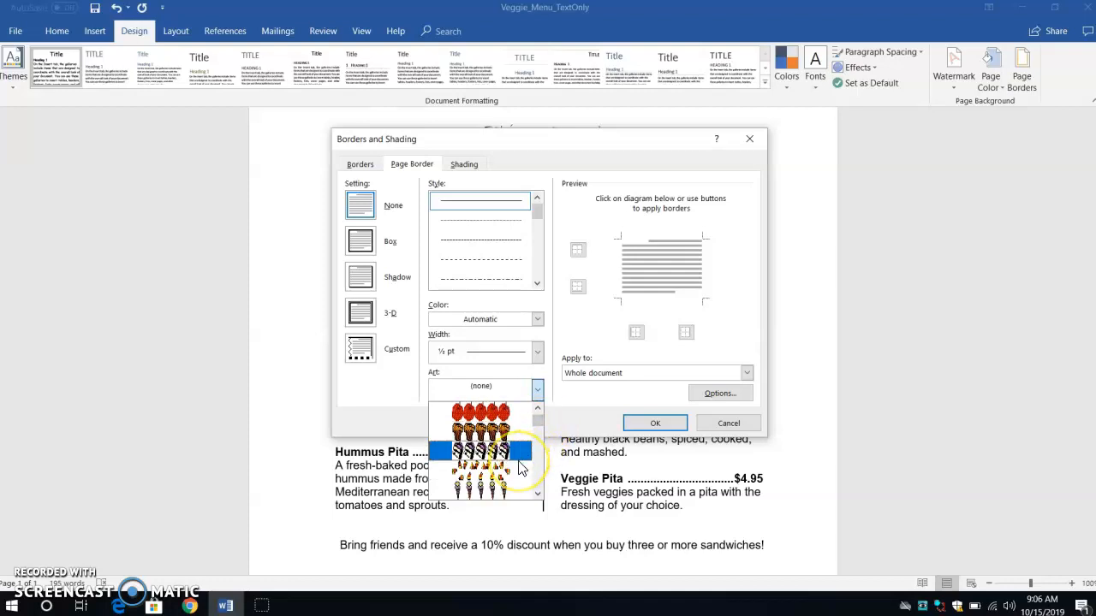
pyautogui.moveTo(538, 420); pyautogui.dragTo(535, 487)
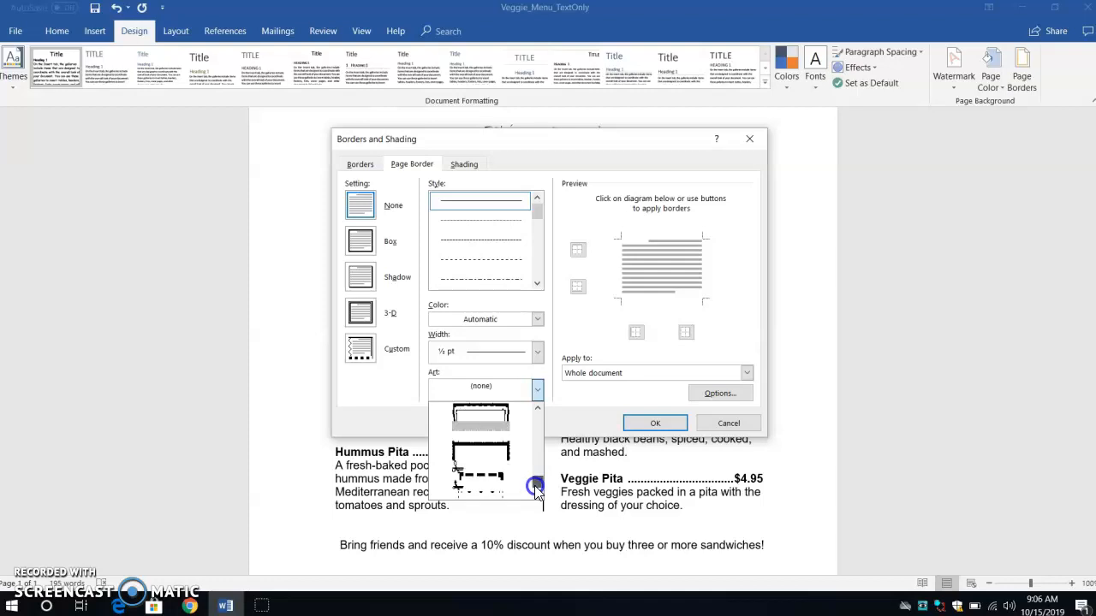
pyautogui.click(505, 461)
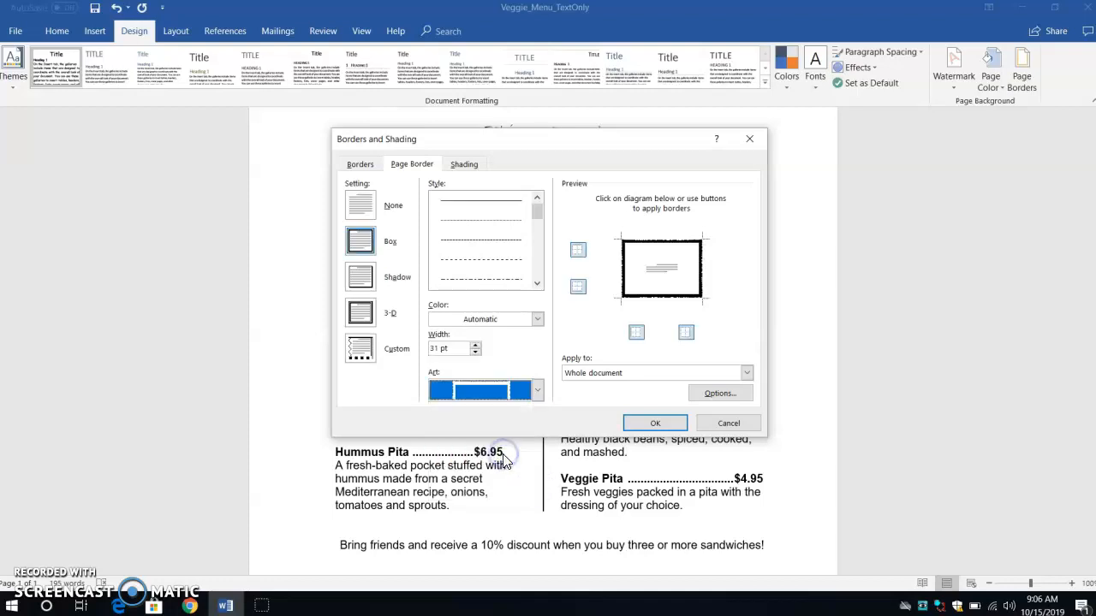
# - Set the art page border colour to dark green and apply it
pyautogui.click(537, 320)
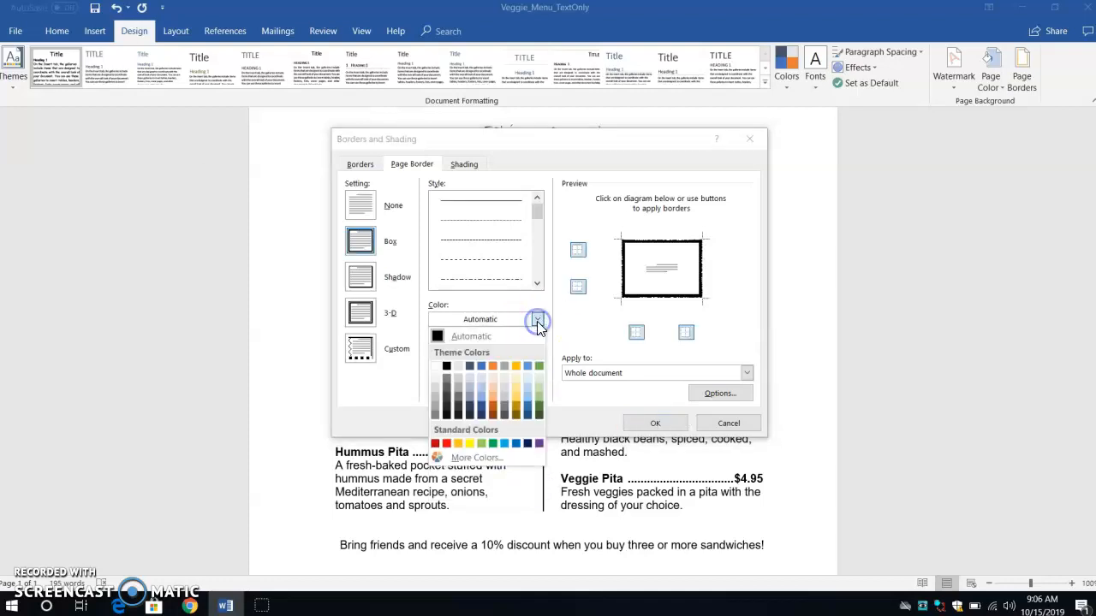
pyautogui.click(539, 412)
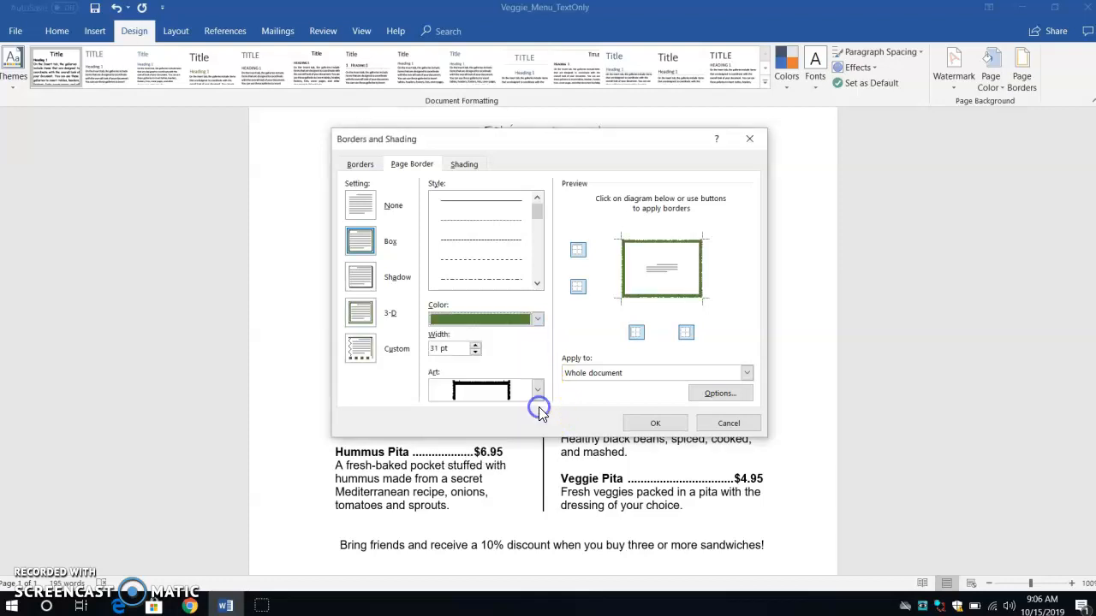
pyautogui.click(653, 423)
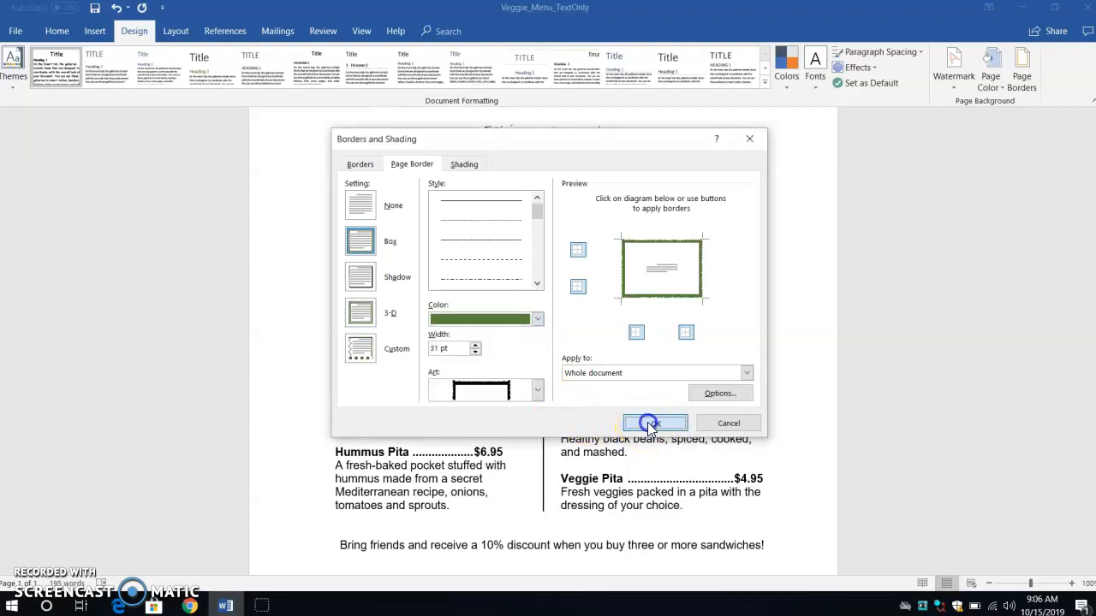
# - Scroll through the page to review the menu with its new border
pyautogui.scroll(-4, 648, 422)
pyautogui.scroll(7, 648, 422)
pyautogui.scroll(-4, 648, 422)
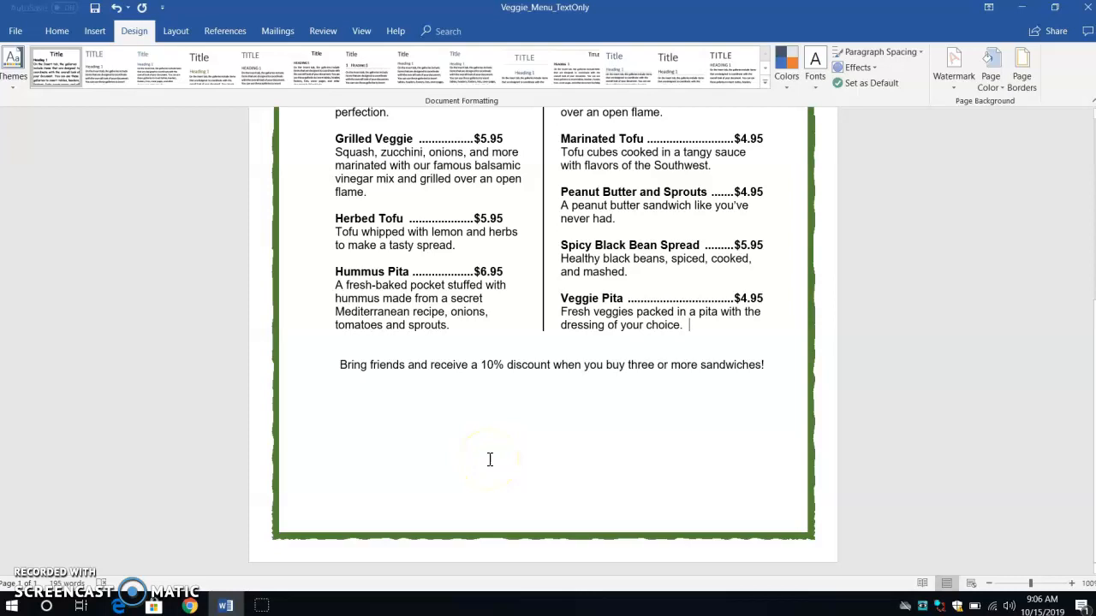
pyautogui.scroll(4, 490, 460)
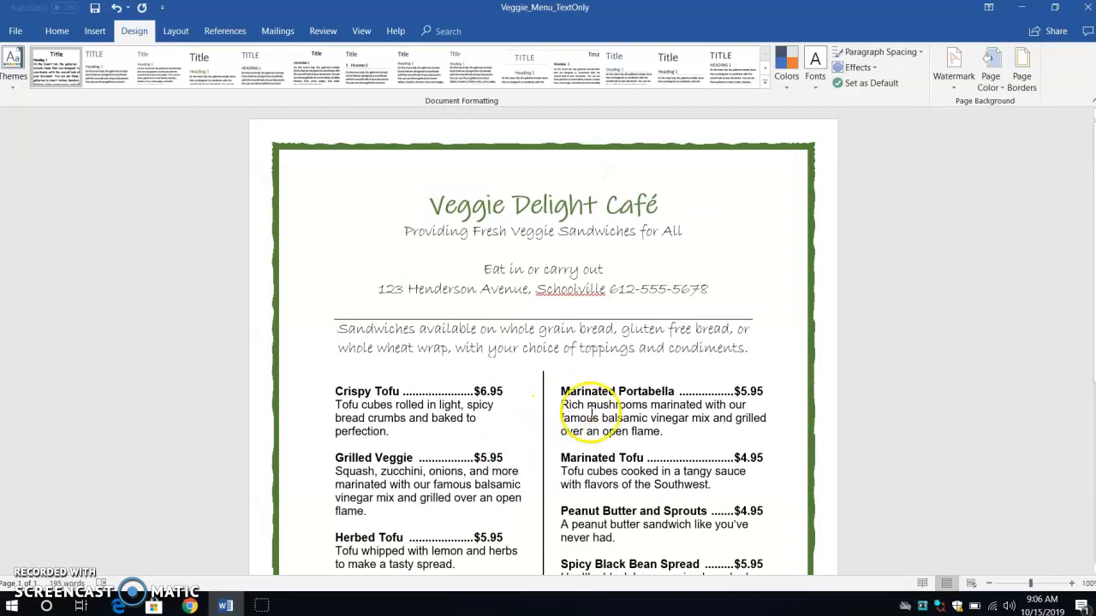
pyautogui.scroll(-3, 599, 437)
pyautogui.scroll(-1, 599, 436)
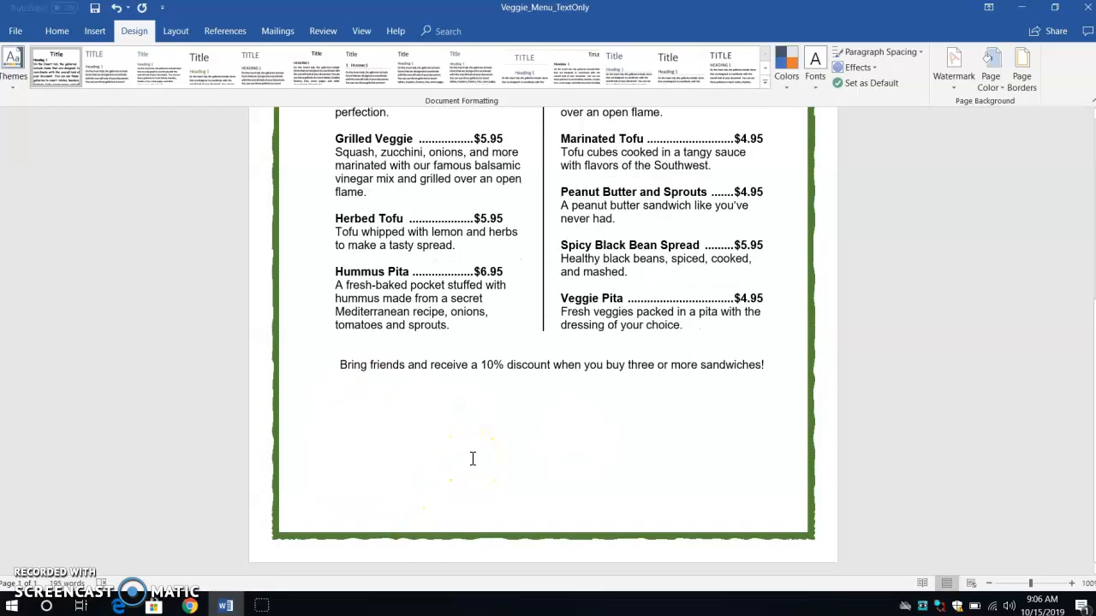
pyautogui.moveTo(261, 606)
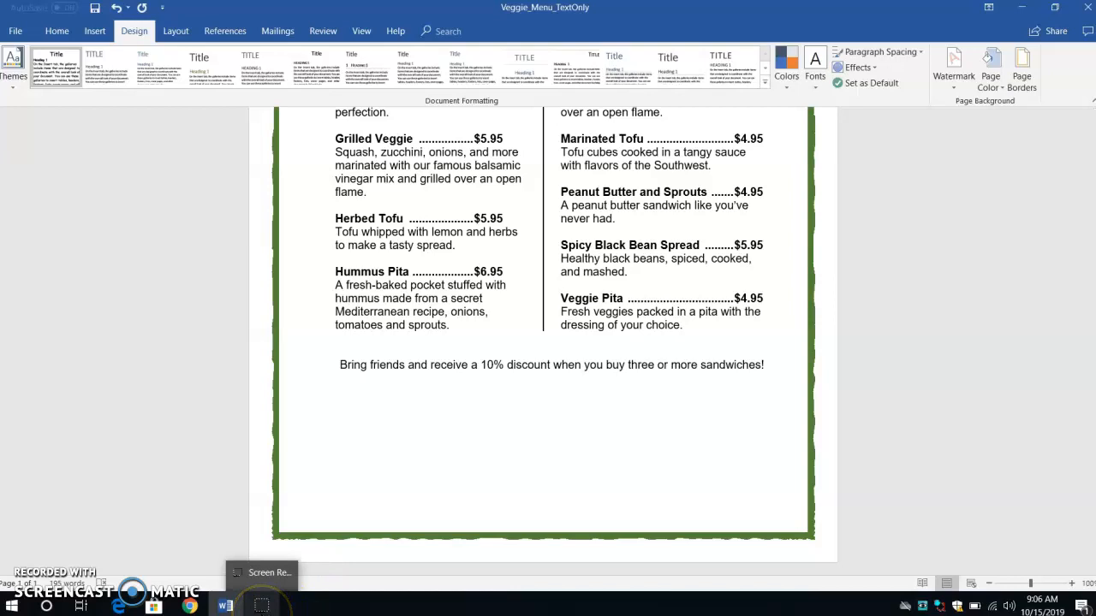
pyautogui.click(261, 609)
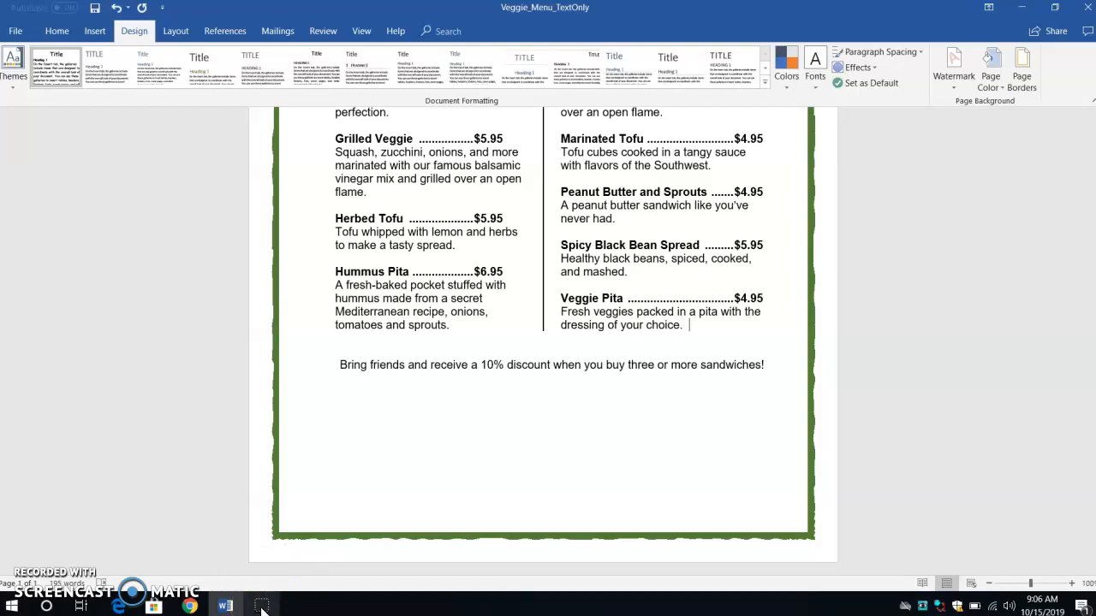